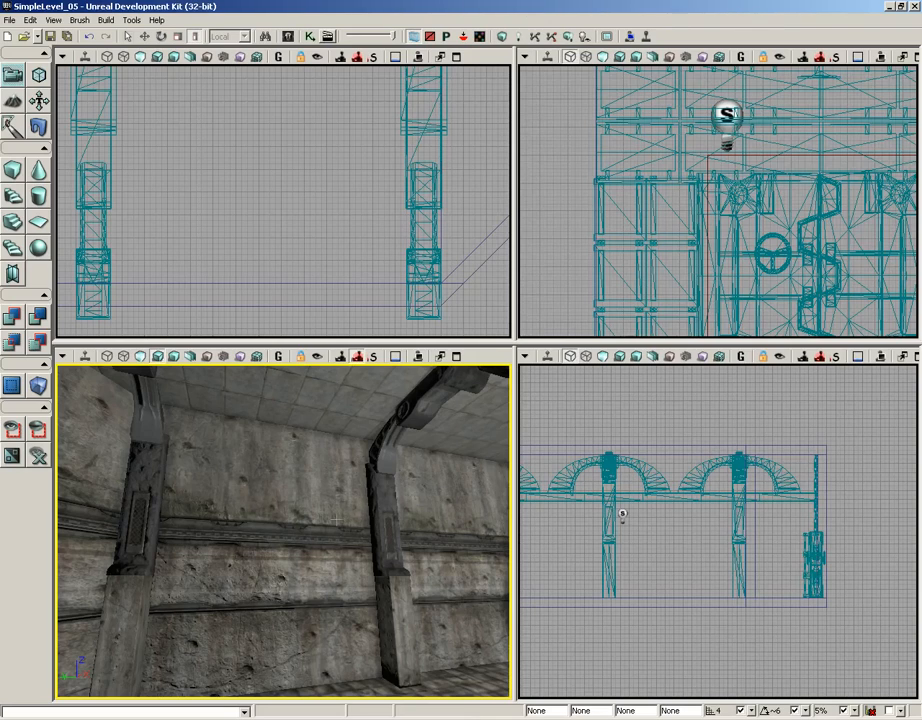
Step: Open the Content Browser and reposition it so the whole window is in view
left_click(288, 36)
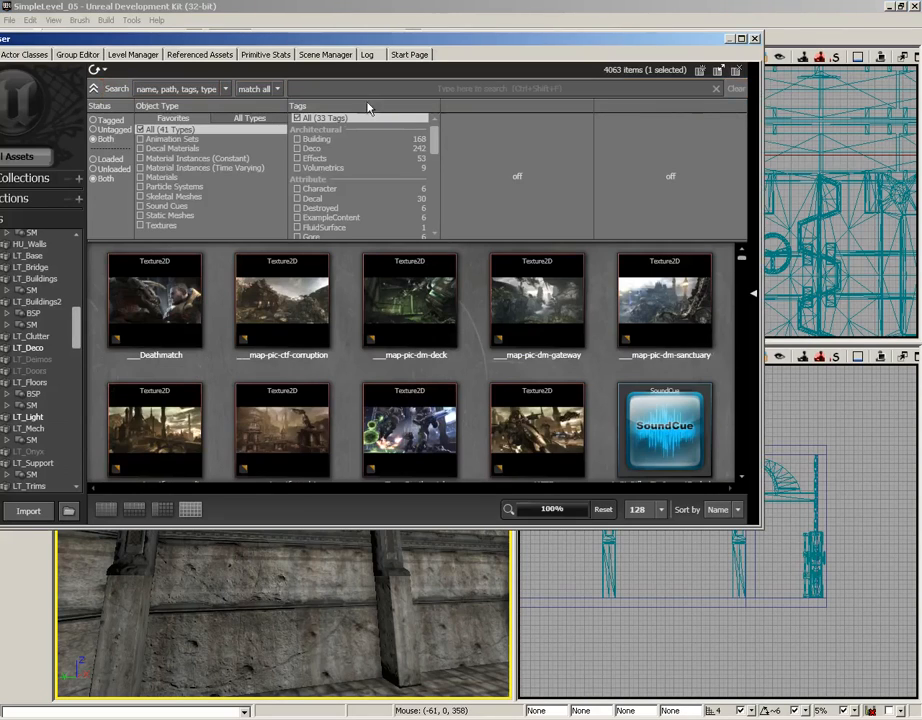
left_click_drag(236, 38, 310, 84)
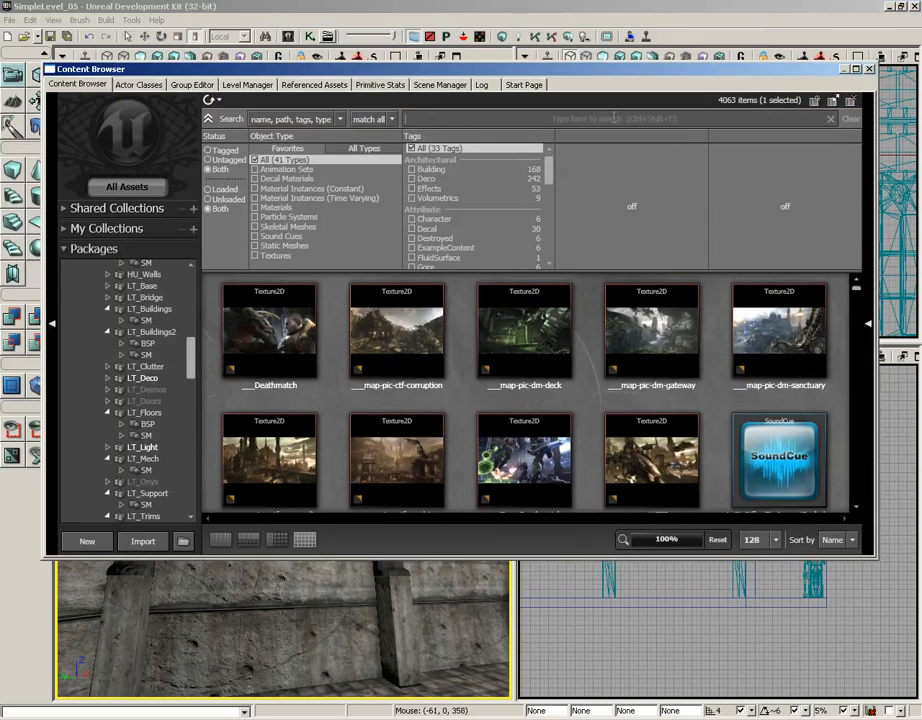
Step: Try searching the assets for "shelf" and "shelves", and clear the search text
type("shelf")
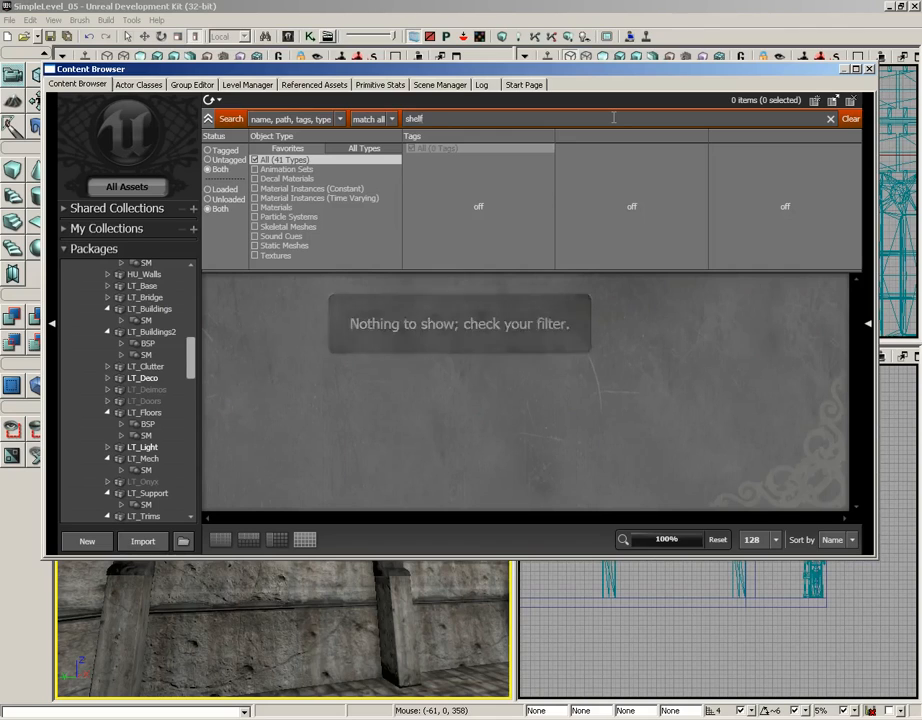
key("BackSpace")
type("ves")
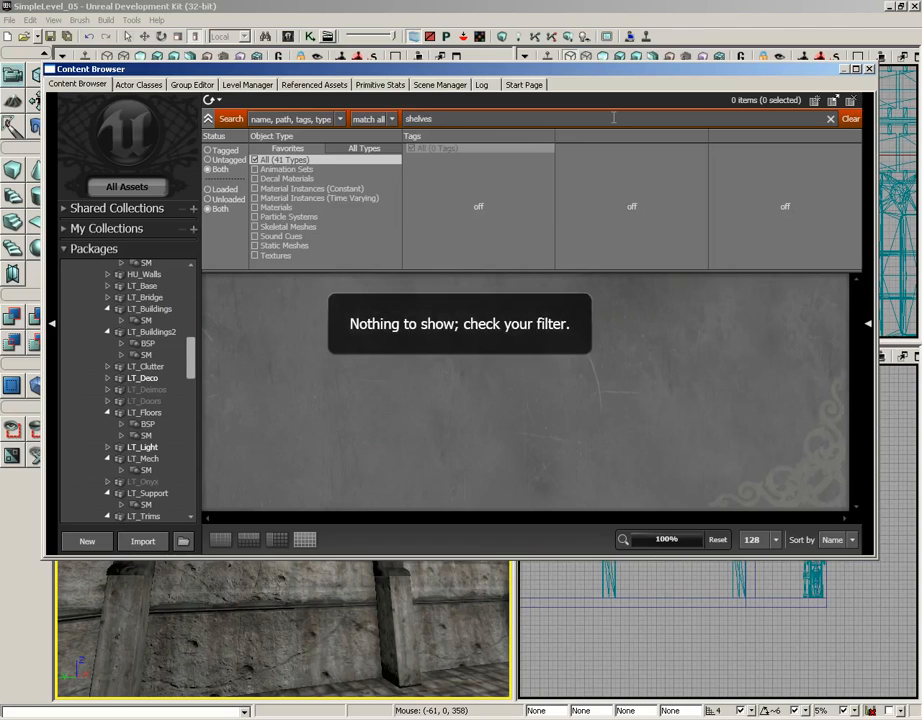
key("BackSpace")
key("BackSpace")
key("BackSpace")
key("BackSpace")
key("BackSpace")
key("BackSpace")
key("BackSpace")
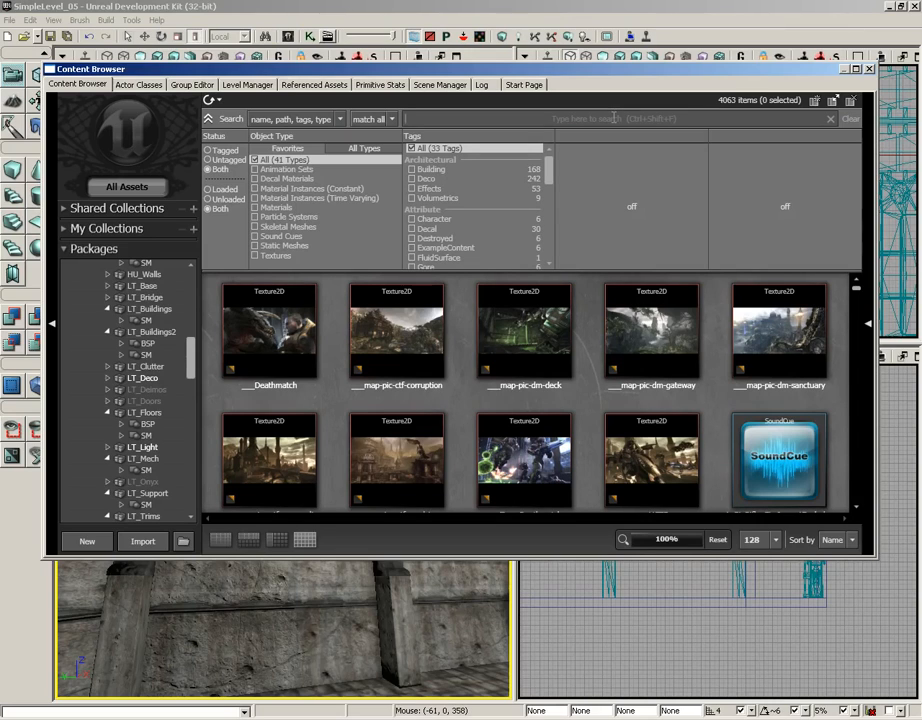
Step: Search the assets for "fireescape" and place the S_HU_Floors_SM_FireEscape_Straight256 static mesh in front of the wall between two columns
type("fire")
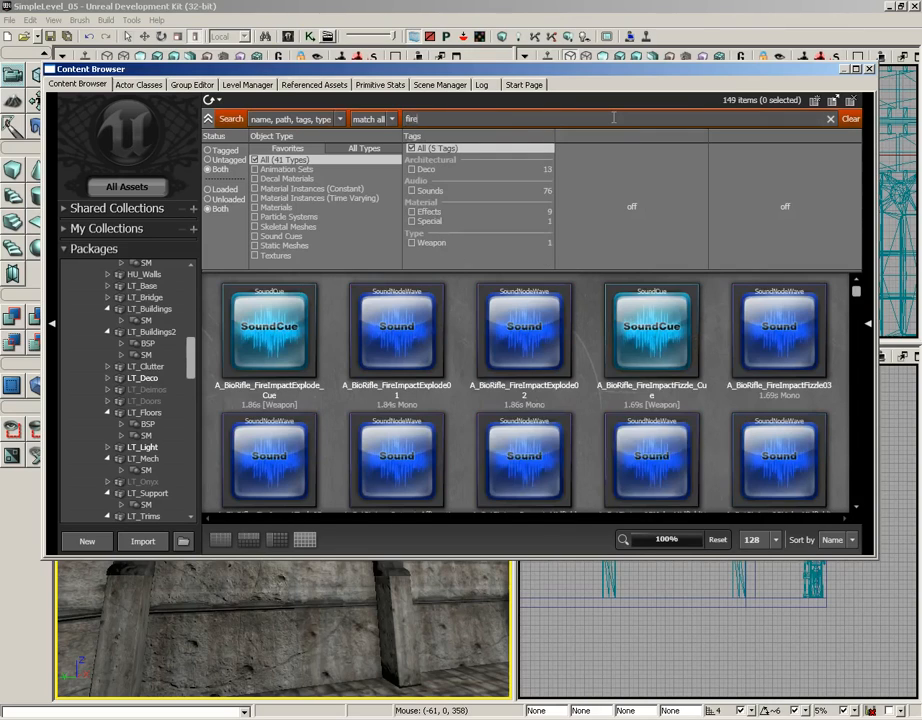
type("scape")
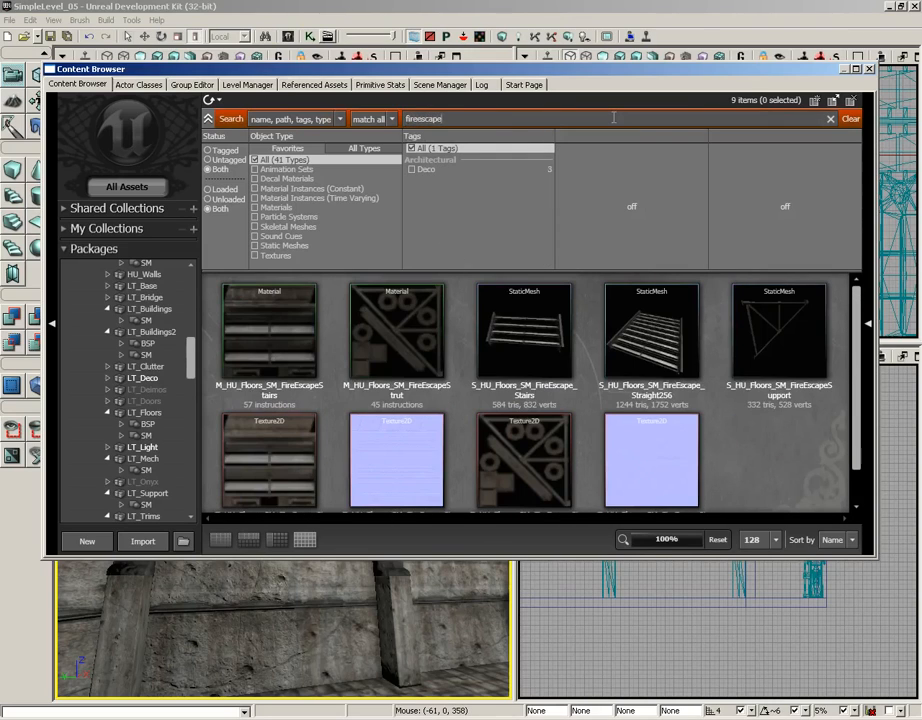
left_click(669, 350)
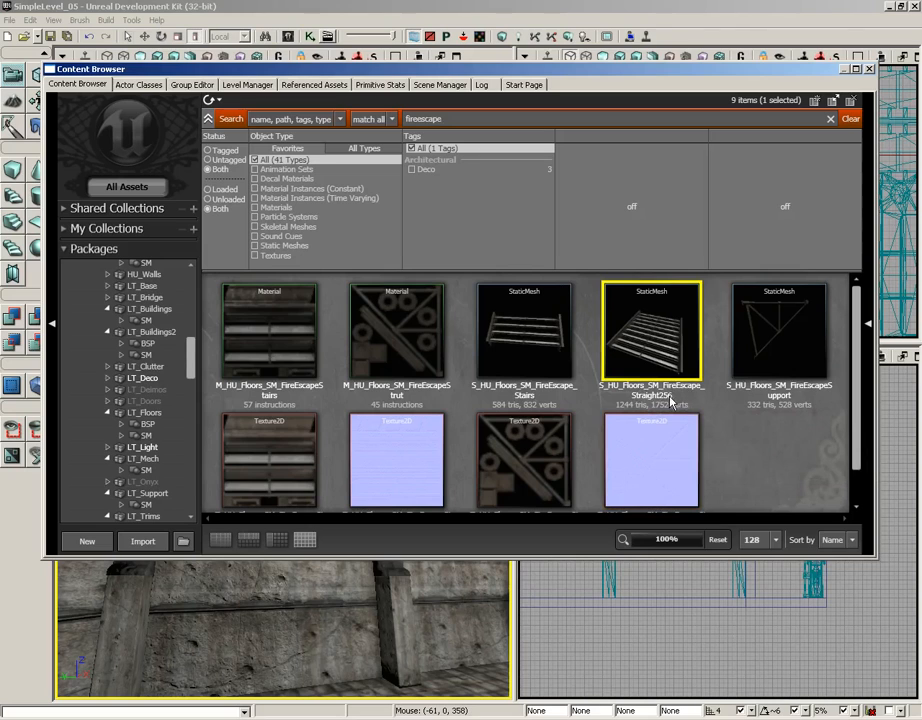
left_click_drag(659, 349, 290, 640)
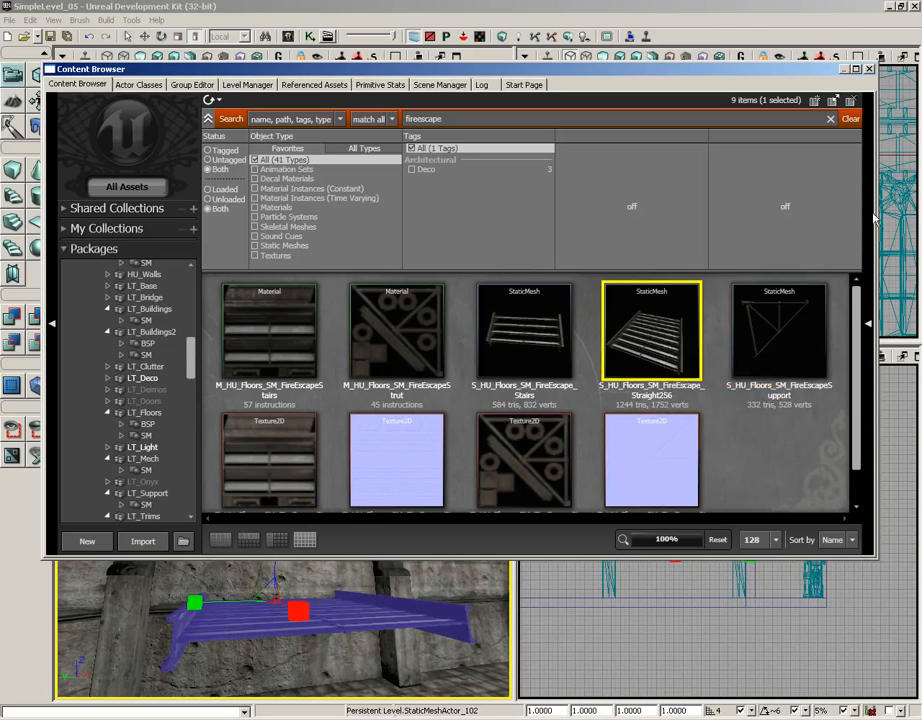
left_click(869, 69)
Step: Rotate the fire escape platform 90 degrees about the vertical axis so its slats run perpendicular to the wall
left_click_drag(420, 480, 329, 480)
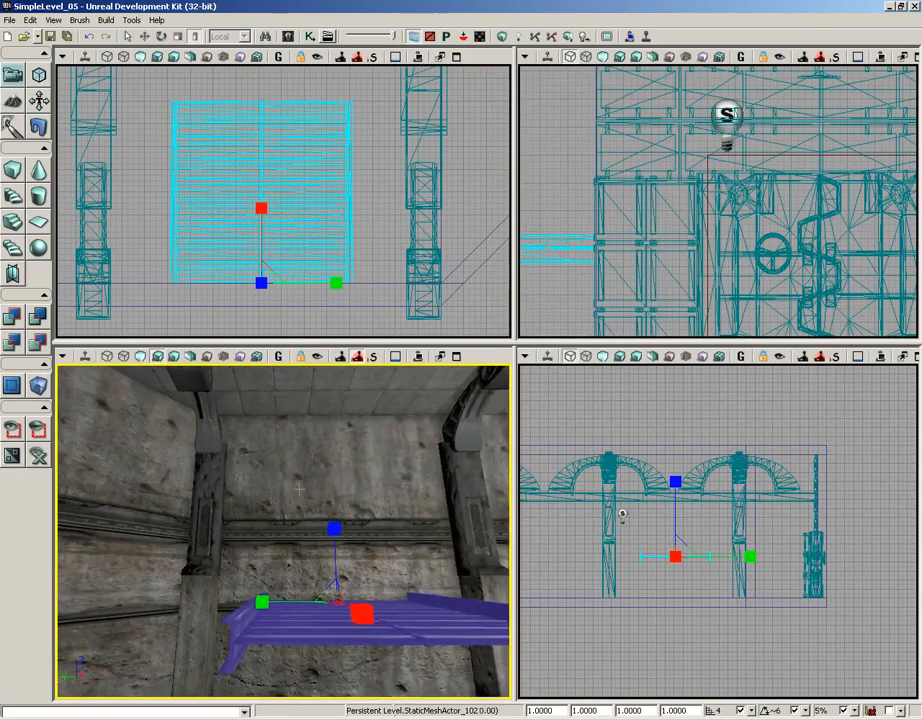
middle_click_drag(329, 480, 356, 432)
left_click_drag(329, 480, 321, 546)
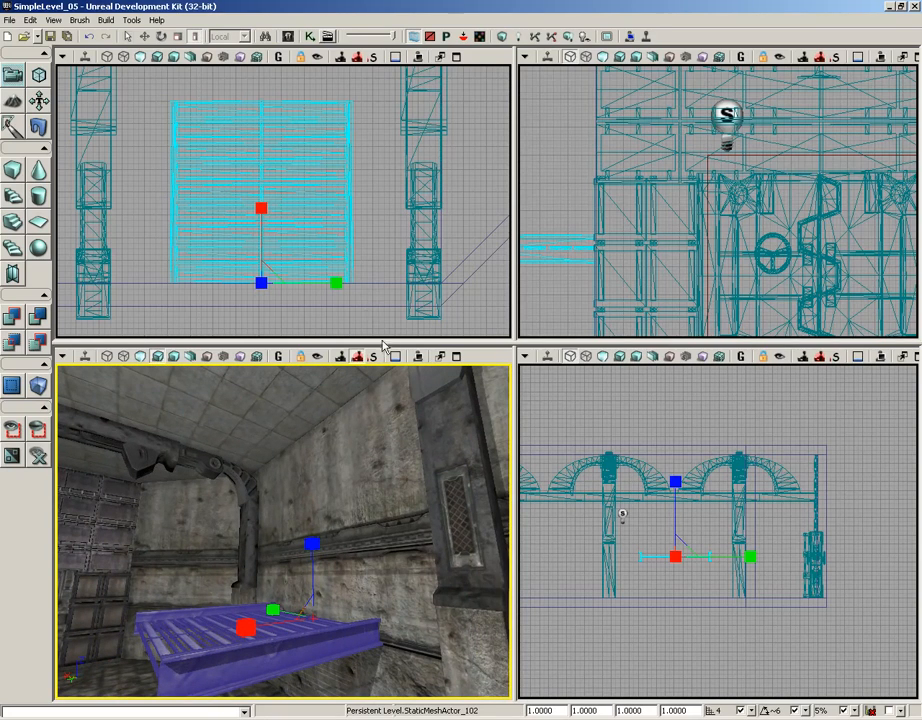
scroll(340, 174, "down", 4)
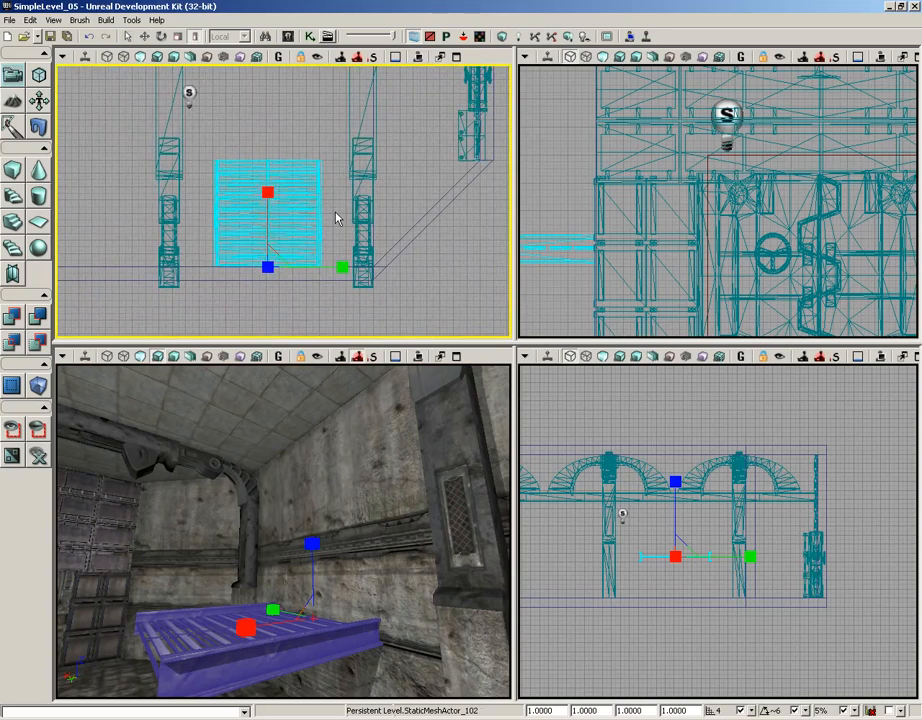
key("space")
key("space")
key("space")
key("space")
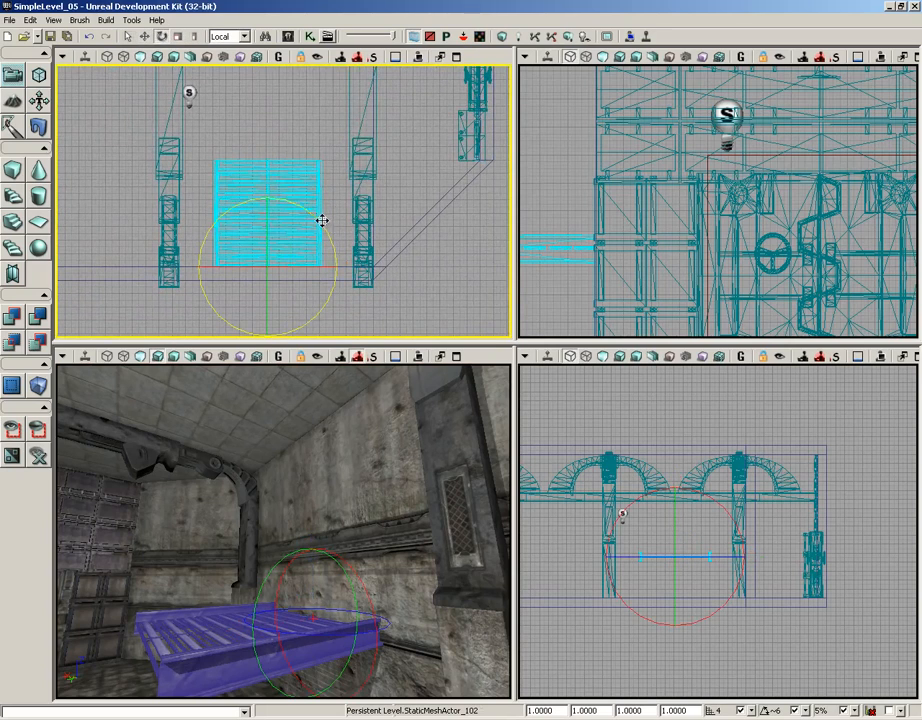
left_click_drag(321, 220, 78, 169)
Step: Move the platform against the wall and the column nearest the angled corner, and raise it to just above the wall's upper trim
key("space")
key("space")
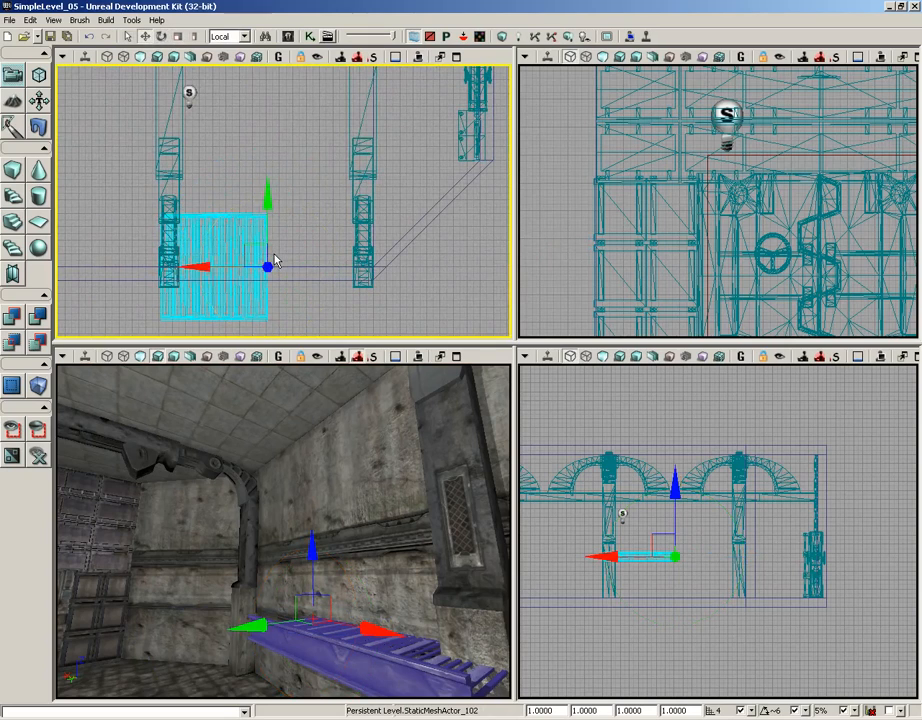
left_click_drag(251, 247, 271, 180)
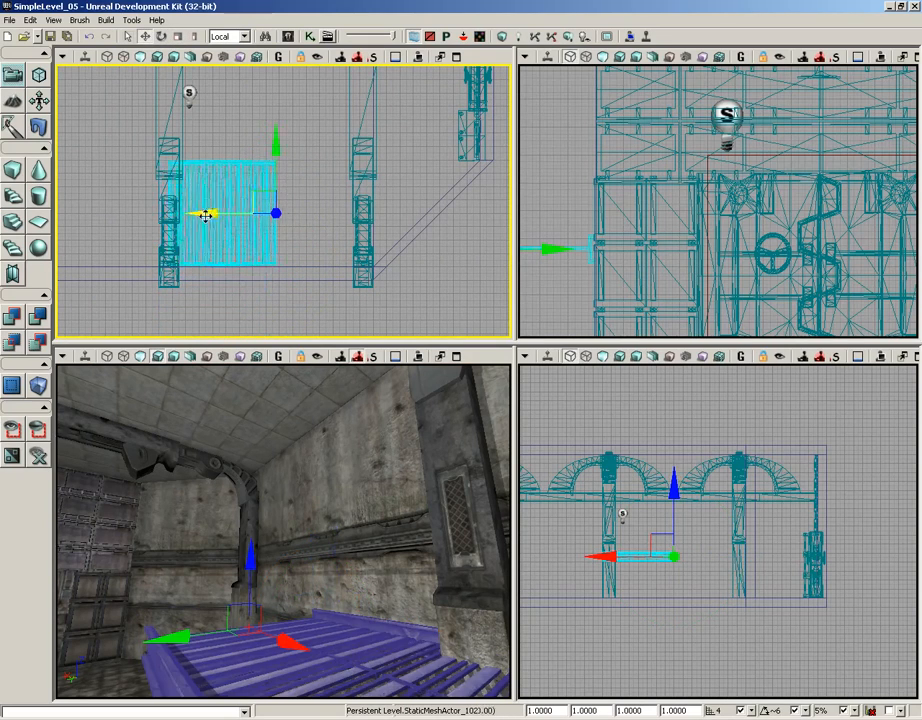
left_click_drag(204, 212, 319, 246)
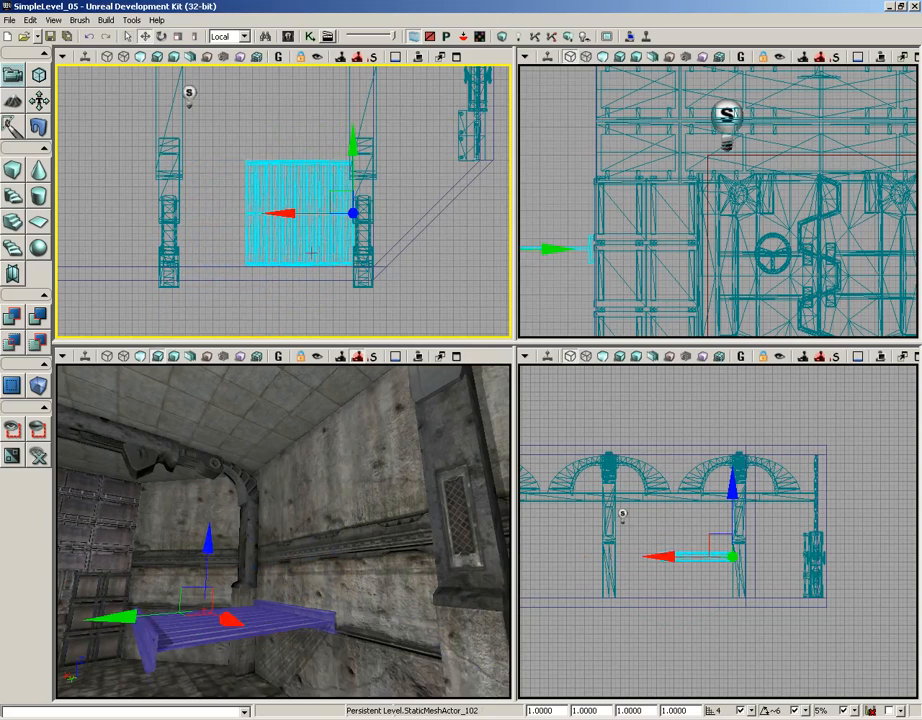
mouse_move(348, 500)
left_mouse_down()
mouse_move(324, 540)
mouse_move(348, 525)
left_mouse_up()
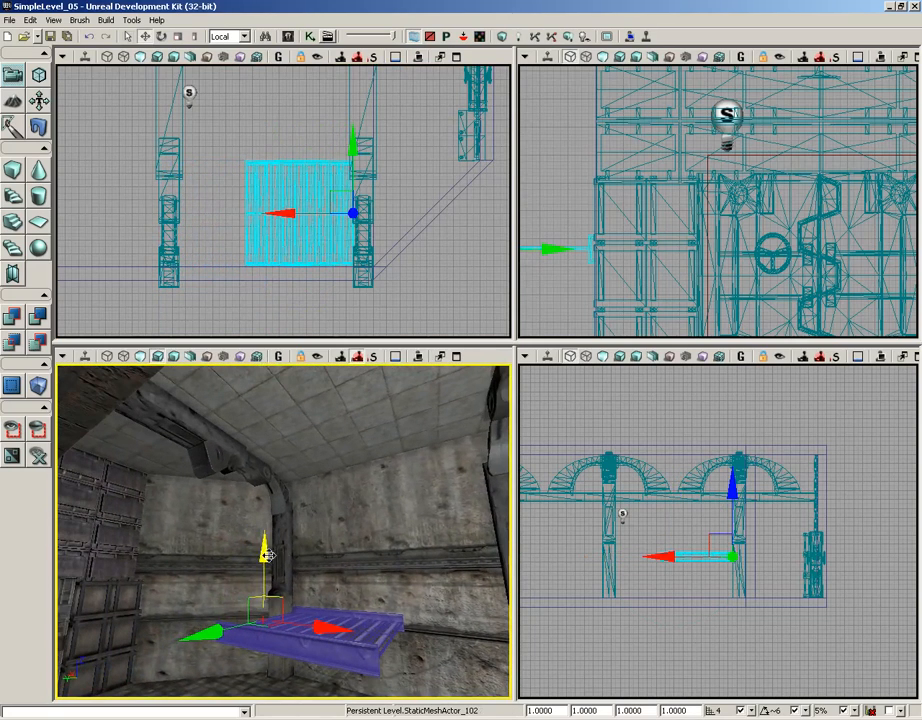
left_click_drag(266, 555, 425, 578)
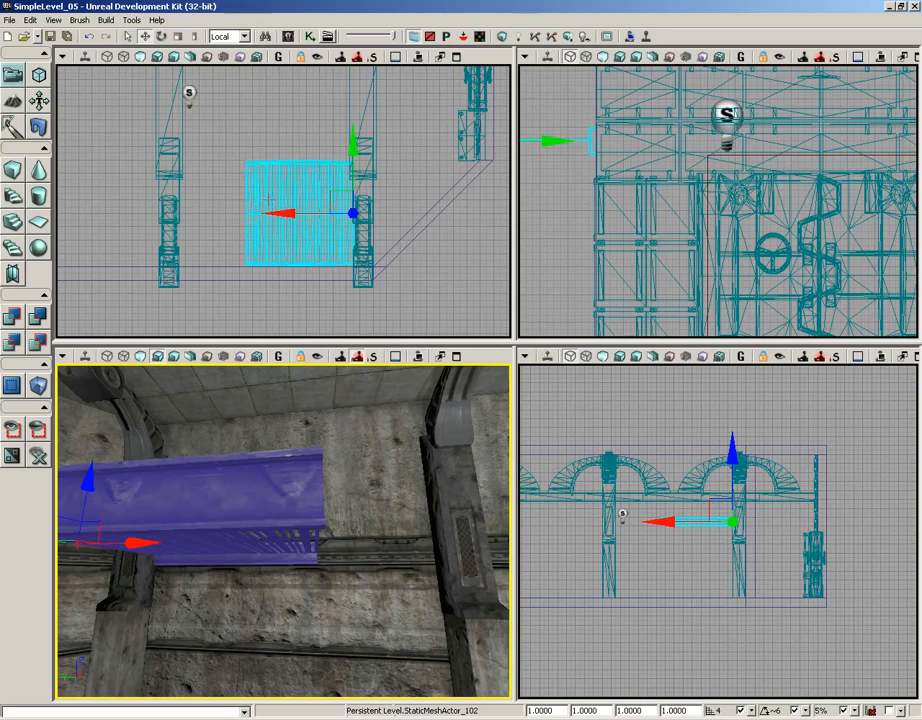
Step: Scale the platform uniformly to 0.832 and shrink it slightly further along its X axis
key("space")
key("space")
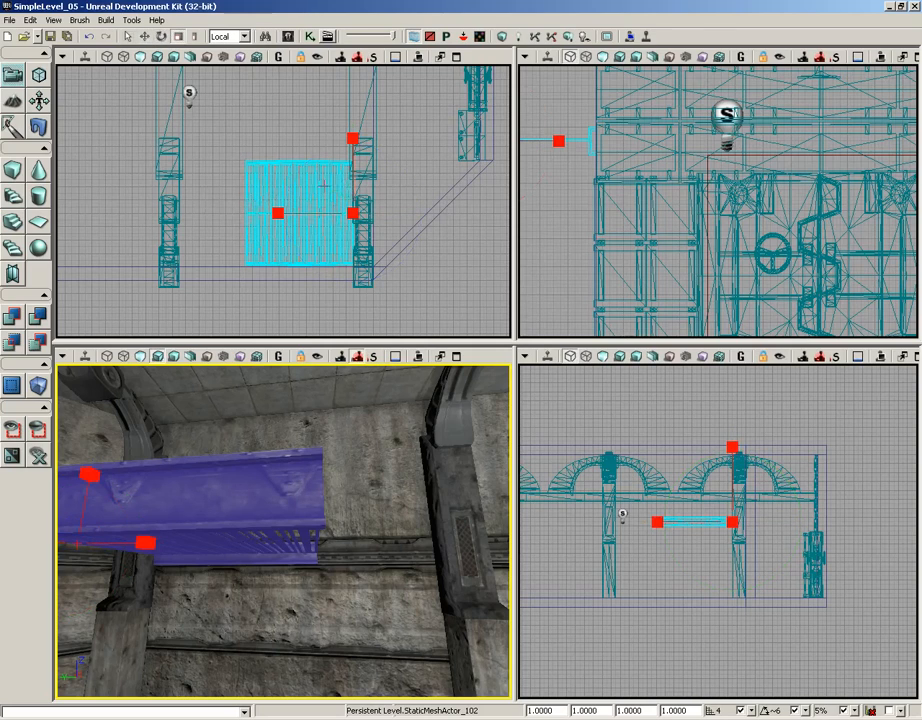
left_click_drag(352, 137, 352, 137)
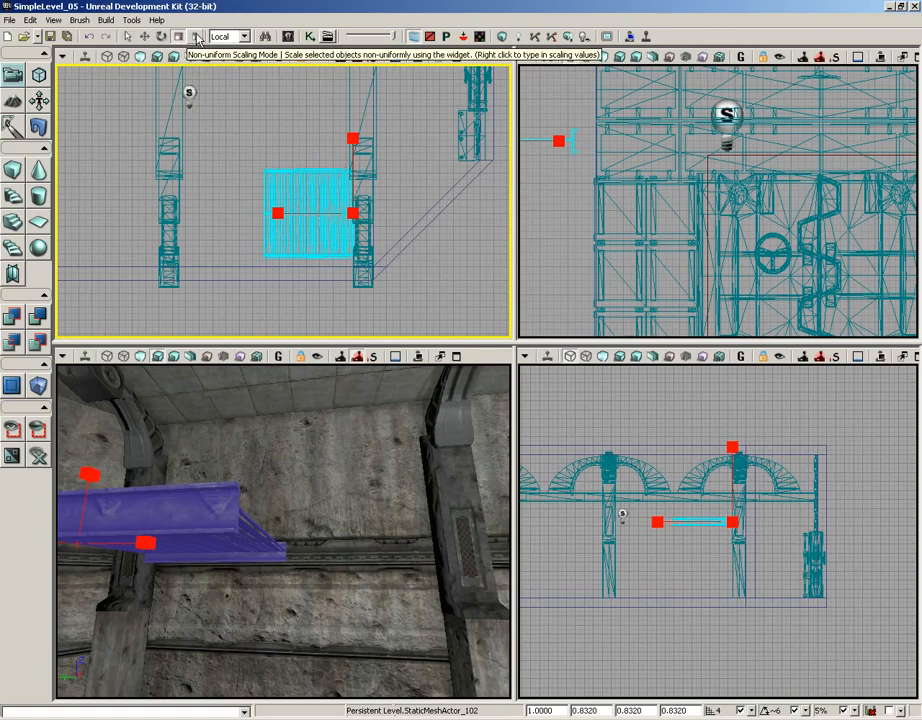
left_click(144, 36)
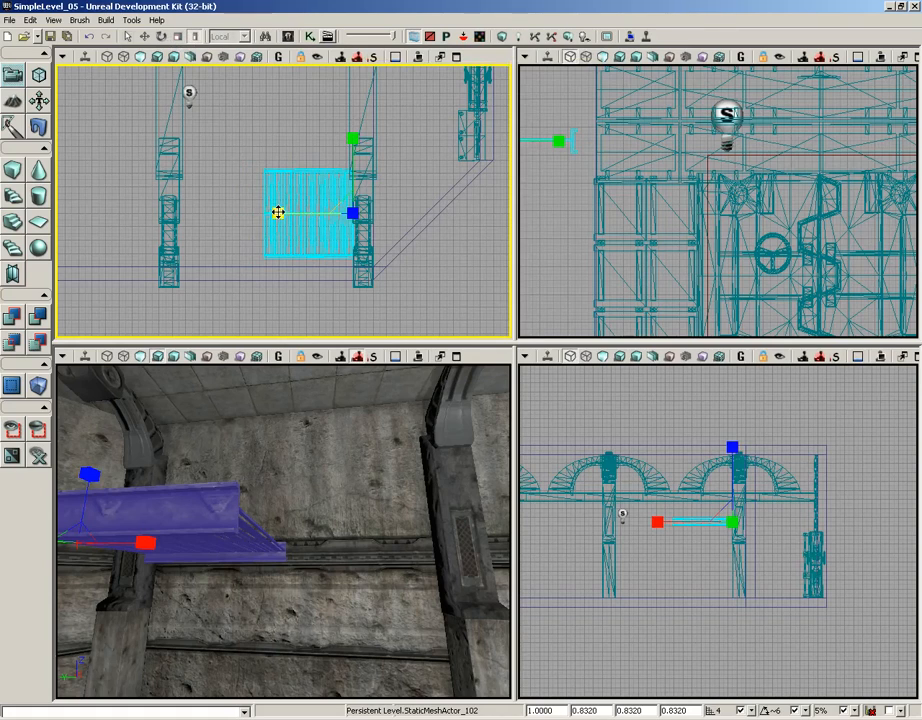
mouse_move(278, 212)
left_mouse_down()
mouse_move(261, 206)
mouse_move(276, 212)
left_mouse_up()
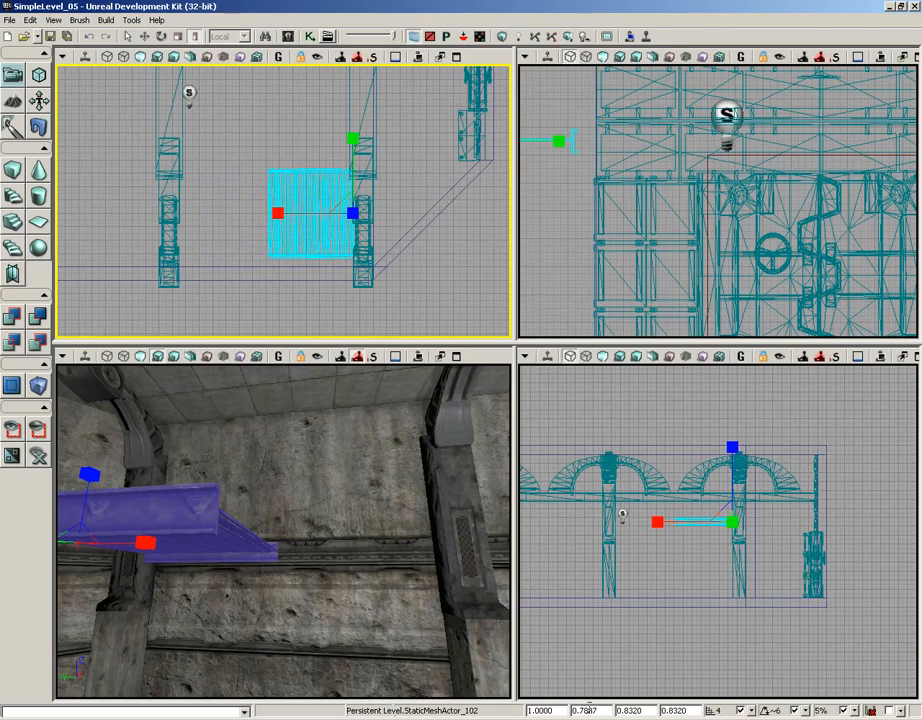
Step: Set the platform's scale to 0.8 in X, 0.7493 in Y and 0.483 in Z
left_click_drag(604, 710, 548, 710)
type(".8")
key("Tab")
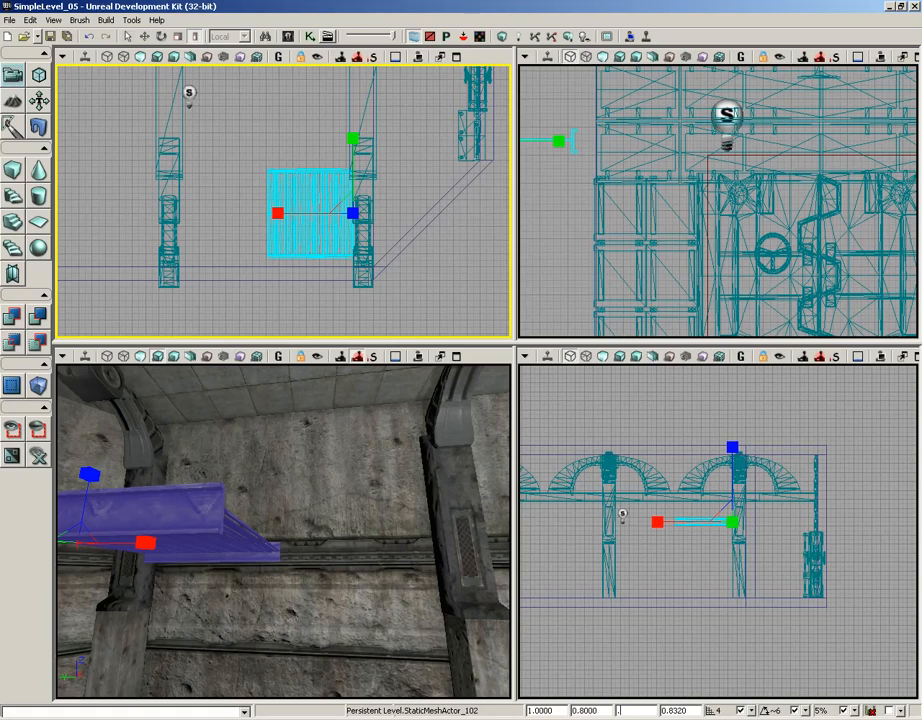
type(".7493")
key("Tab")
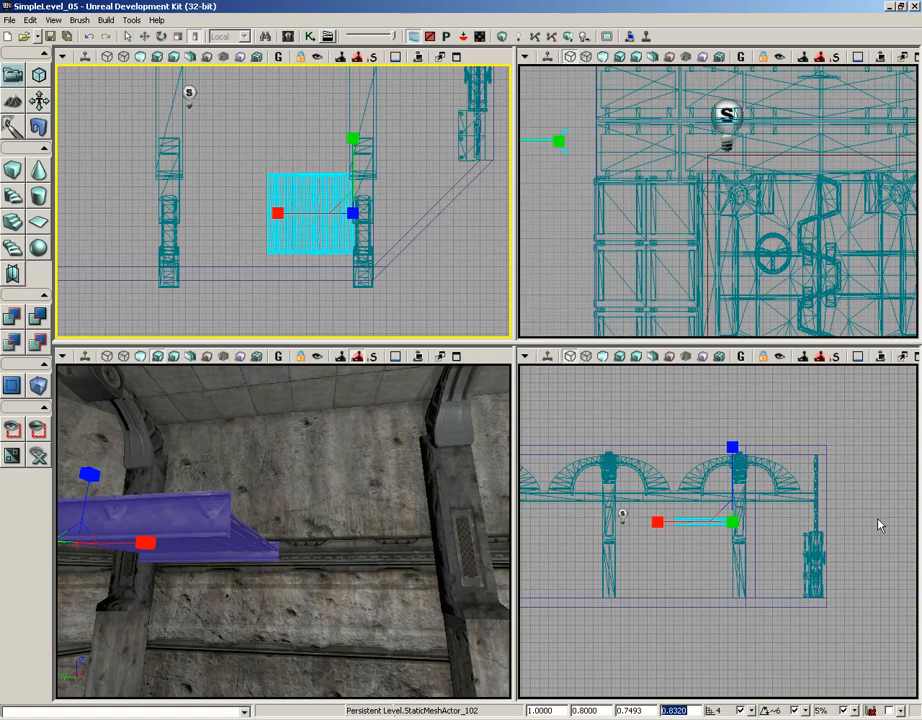
type(".483")
key("Return")
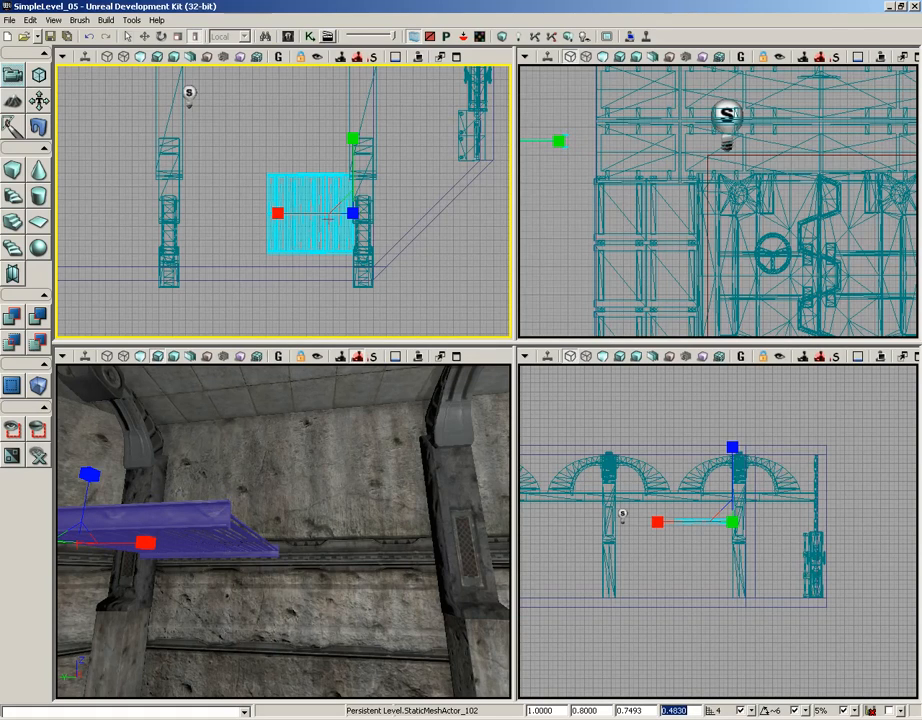
Step: Switch the transform reference system to World and move the scaled platform flush with the wall and the column nearest the angled corner
left_click_drag(410, 203, 368, 205)
key("e")
key("r")
key("w")
scroll(430, 208, "up", 3)
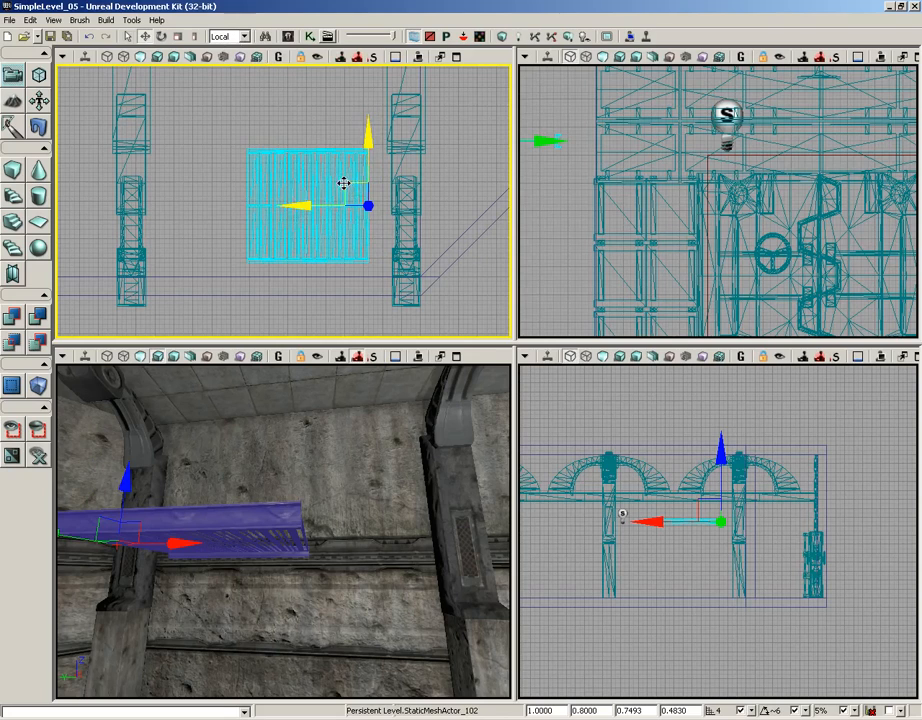
mouse_move(344, 181)
left_mouse_down()
mouse_move(303, 203)
mouse_move(381, 228)
mouse_move(340, 181)
mouse_move(381, 212)
mouse_move(345, 160)
mouse_move(356, 222)
mouse_move(354, 187)
left_mouse_up()
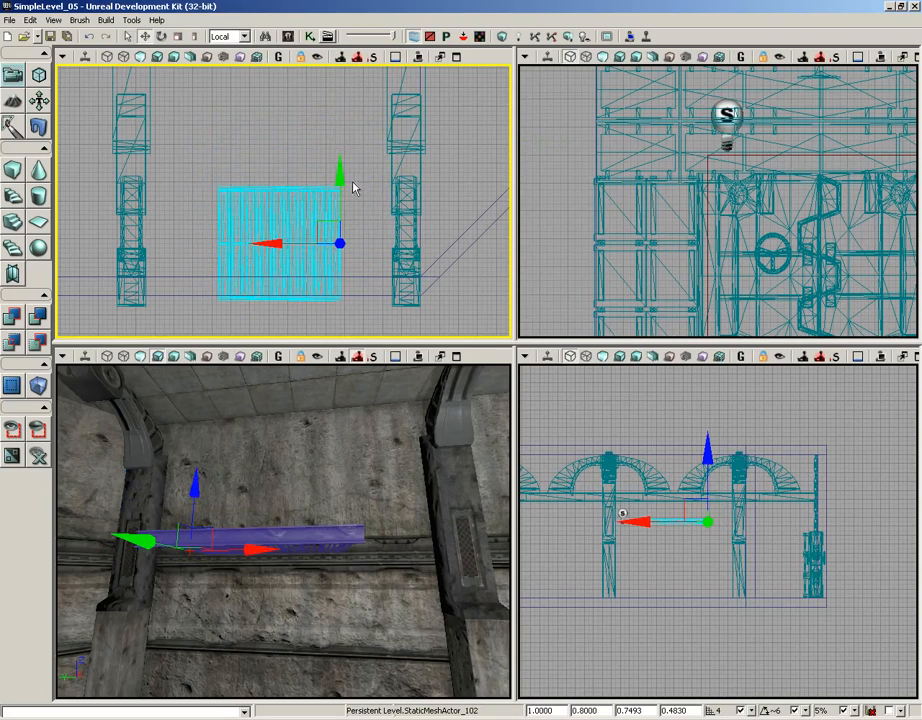
left_click(243, 37)
left_click(220, 49)
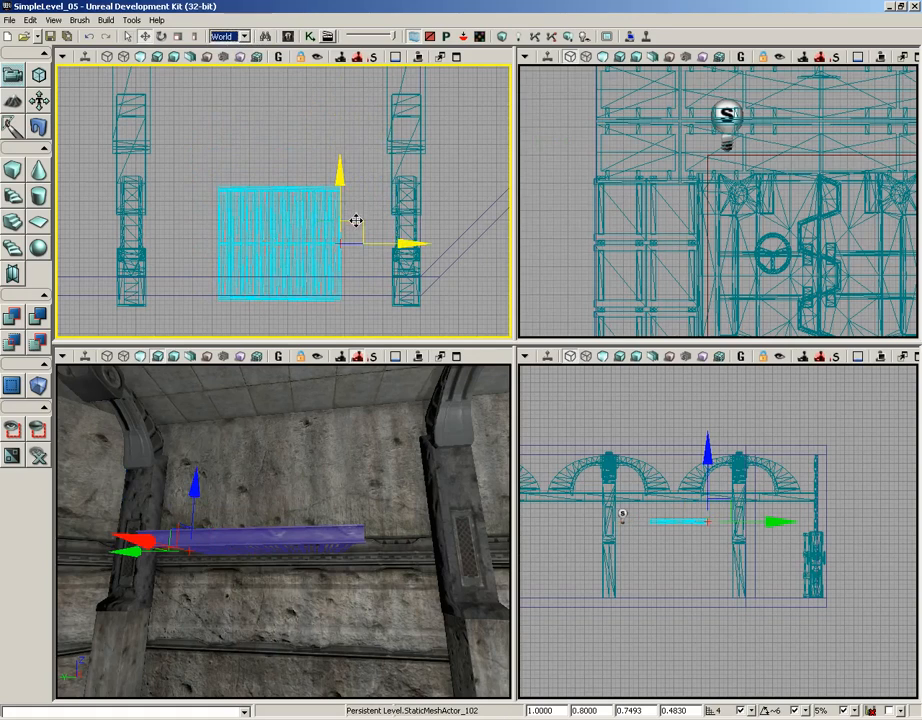
left_click_drag(354, 218, 405, 193)
left_click_drag(411, 196, 405, 197)
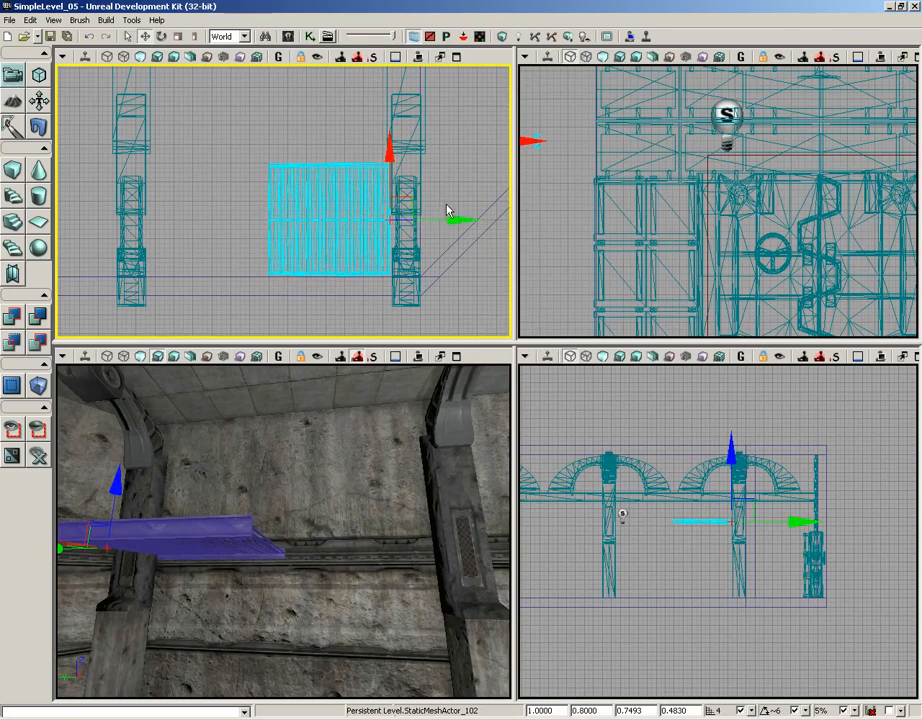
Step: Duplicate the platform along the wall, butting the copy against the original so the pair spans the gap between the columns
left_click_drag(463, 220, 366, 220, "alt")
scroll(315, 278, "up", 5)
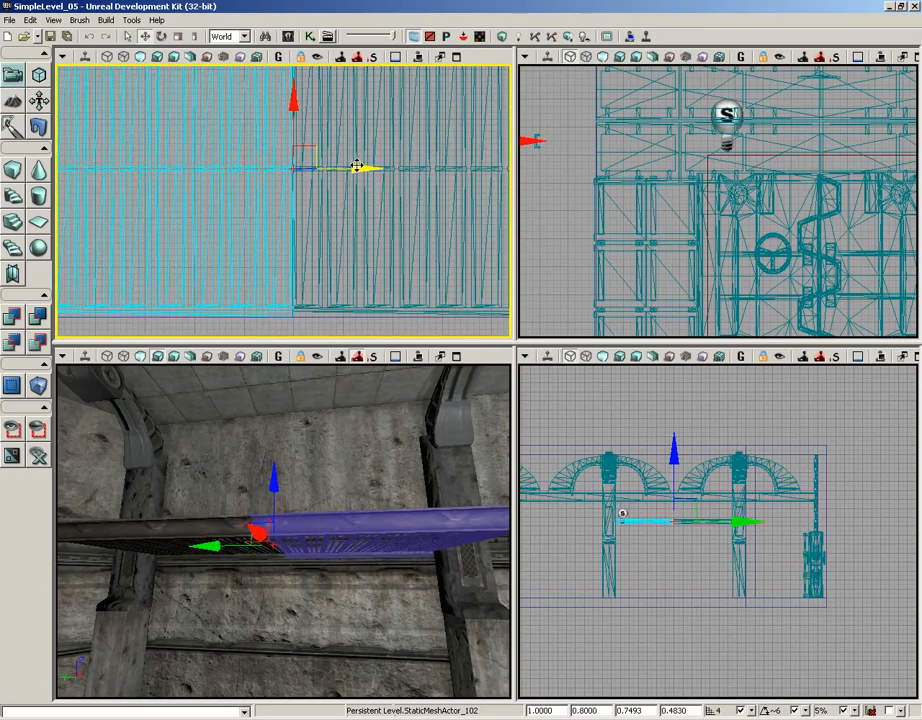
scroll(356, 167, "down", 3)
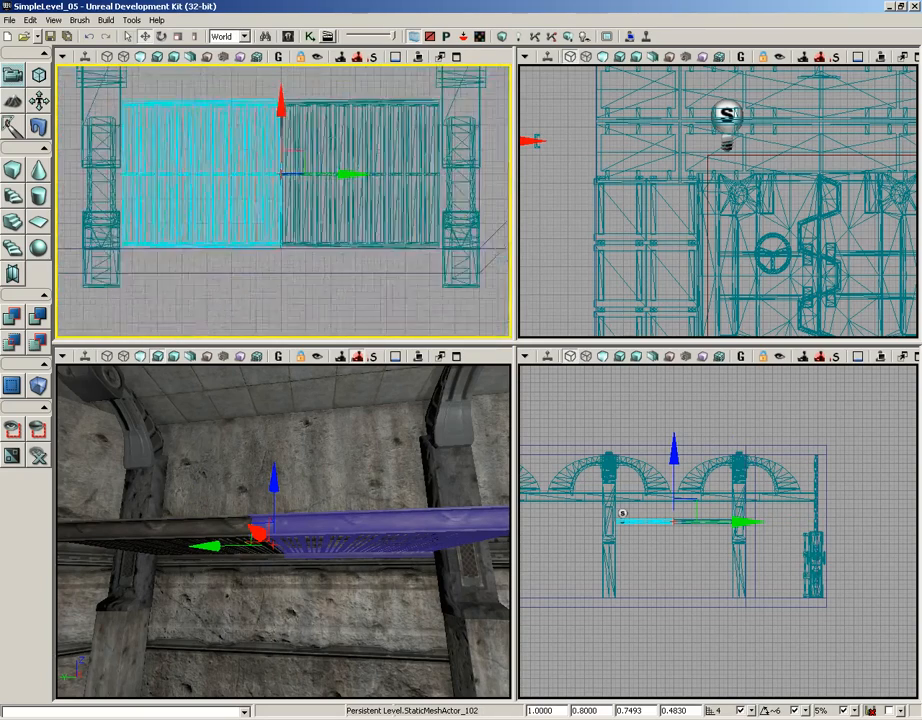
scroll(283, 200, "down", 1)
right_click_drag(367, 220, 376, 241)
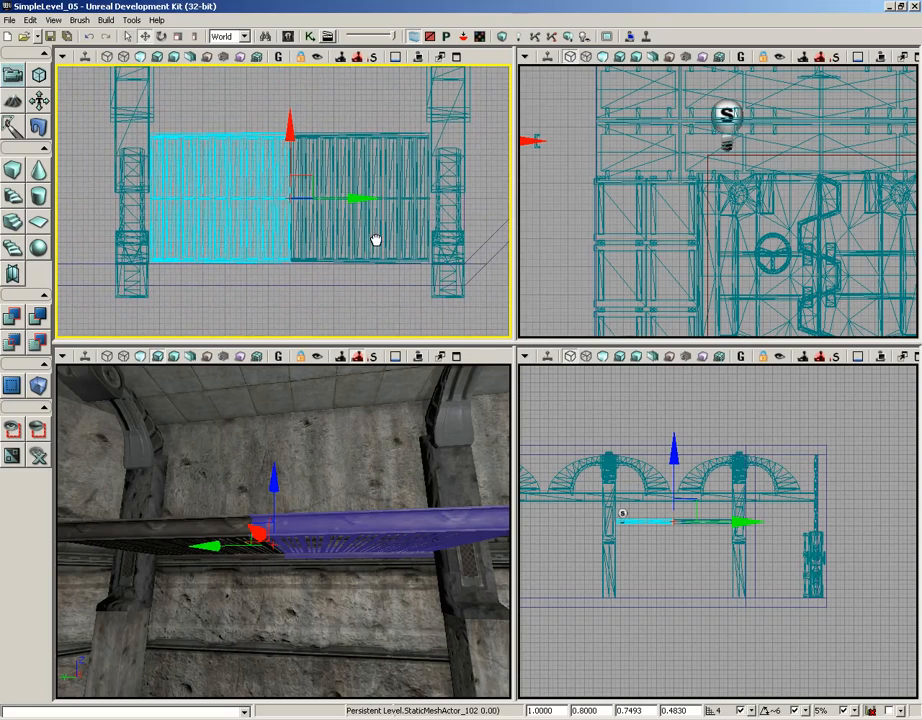
right_click_drag(345, 478, 268, 475)
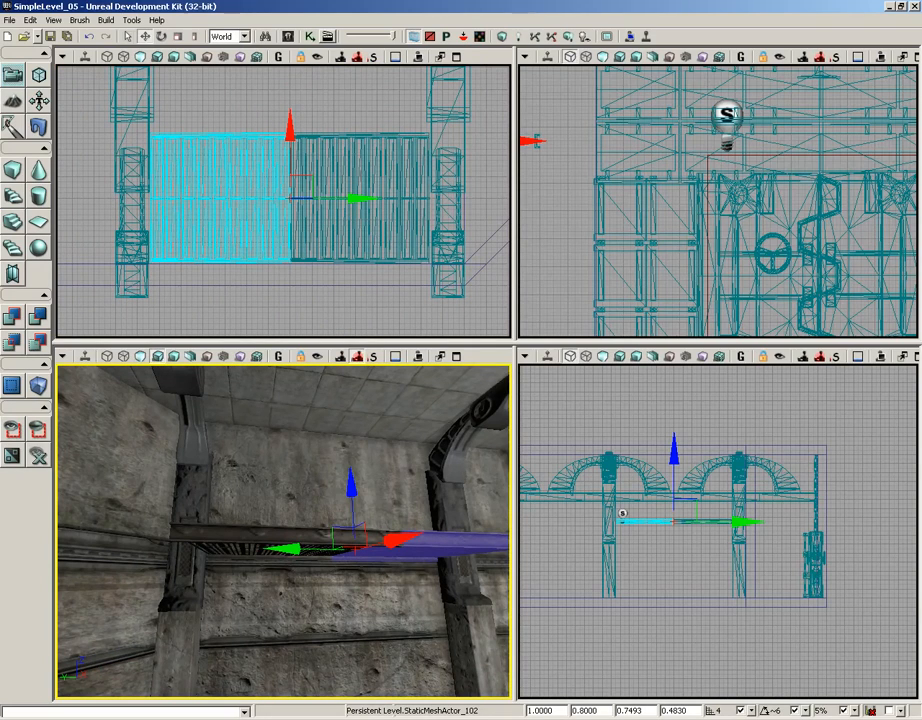
Step: Add the S_HU_Floors_SM_FireEscapeSupport static mesh to the wall below the platforms, near the column at the angled corner
left_click(288, 36)
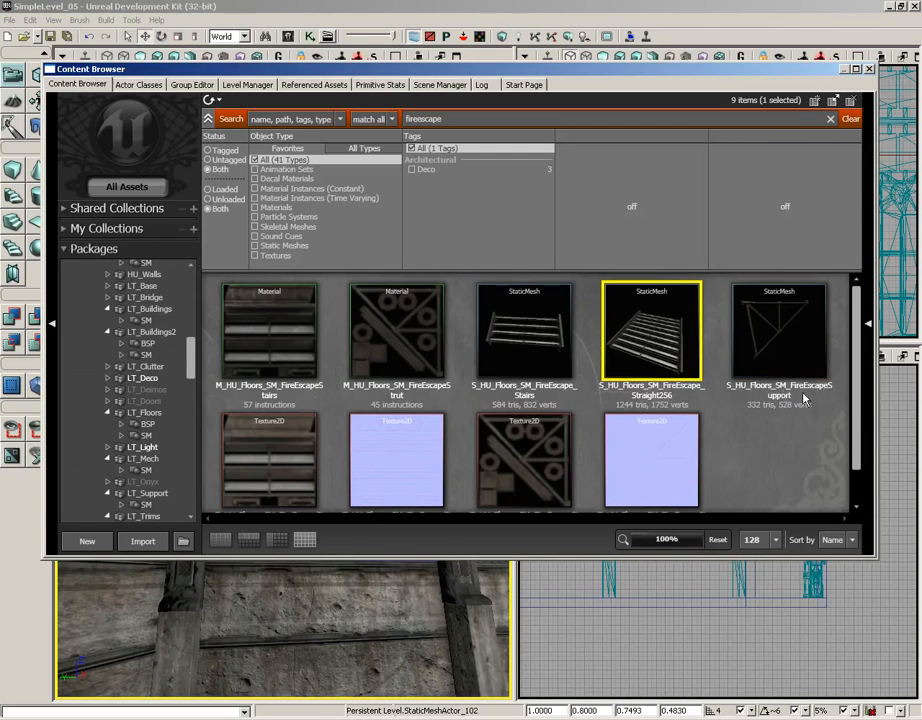
left_click(810, 350)
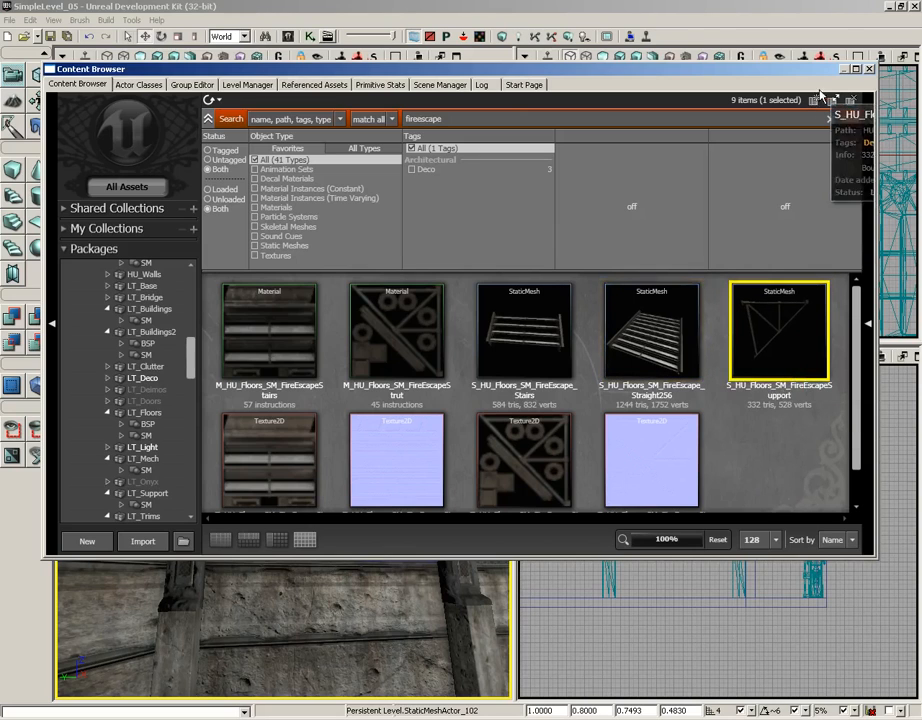
left_click(869, 68)
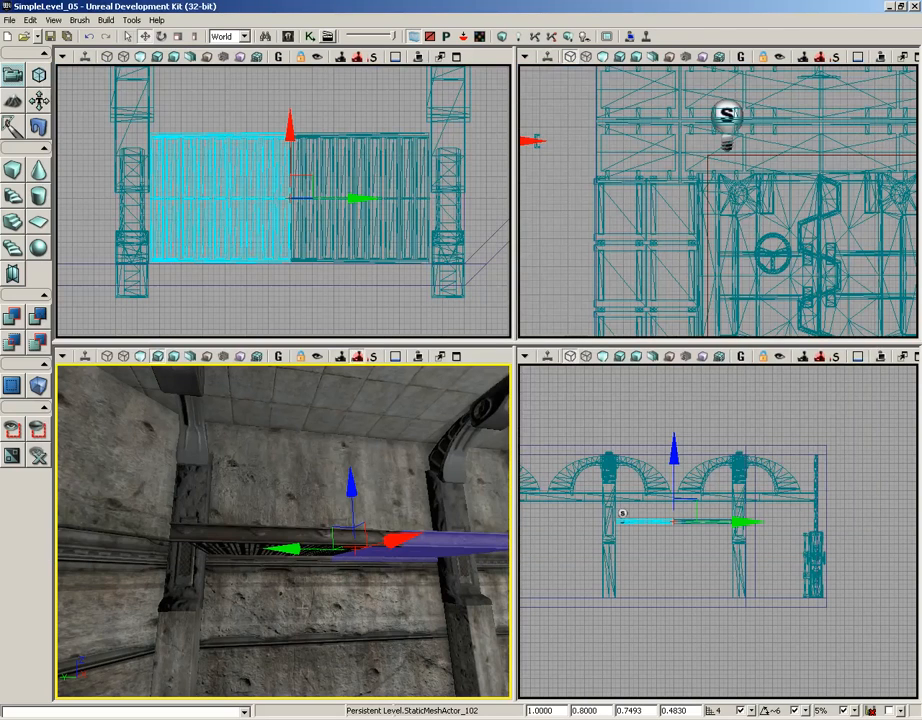
right_click(225, 605)
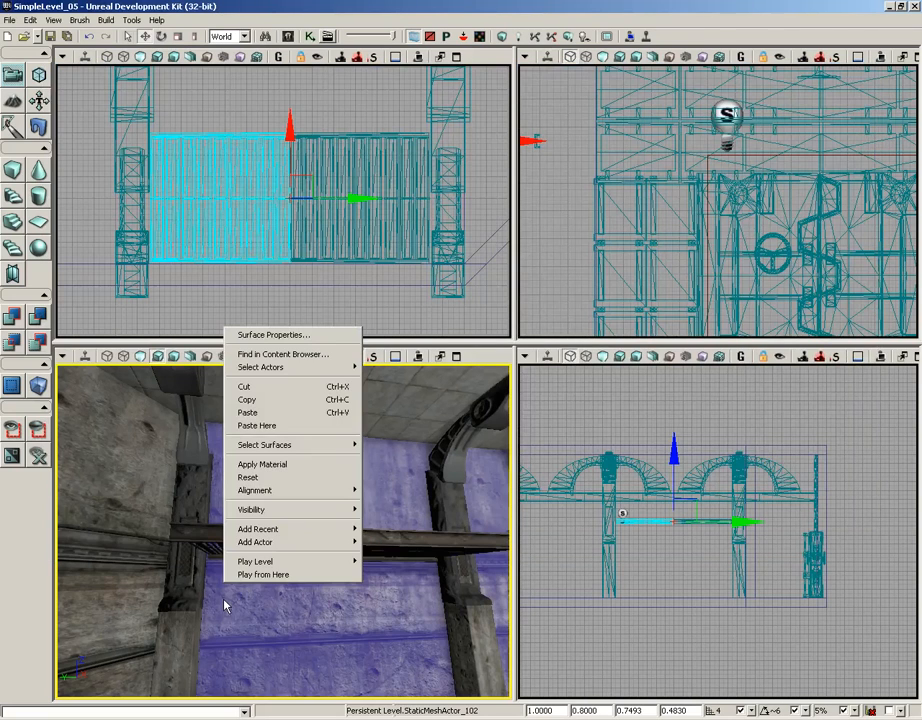
mouse_move(266, 545)
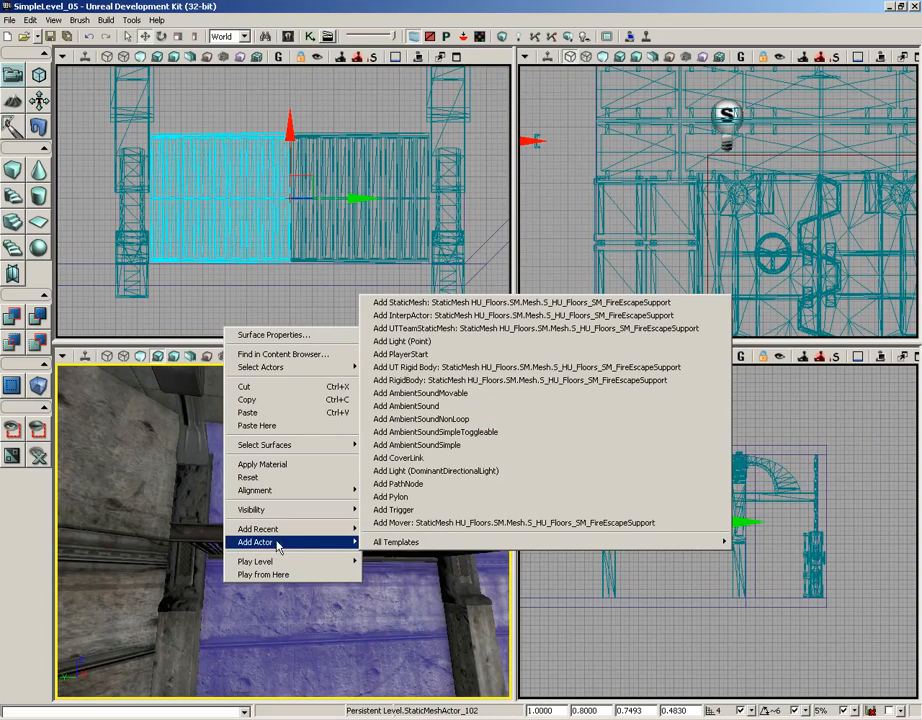
left_click(420, 302)
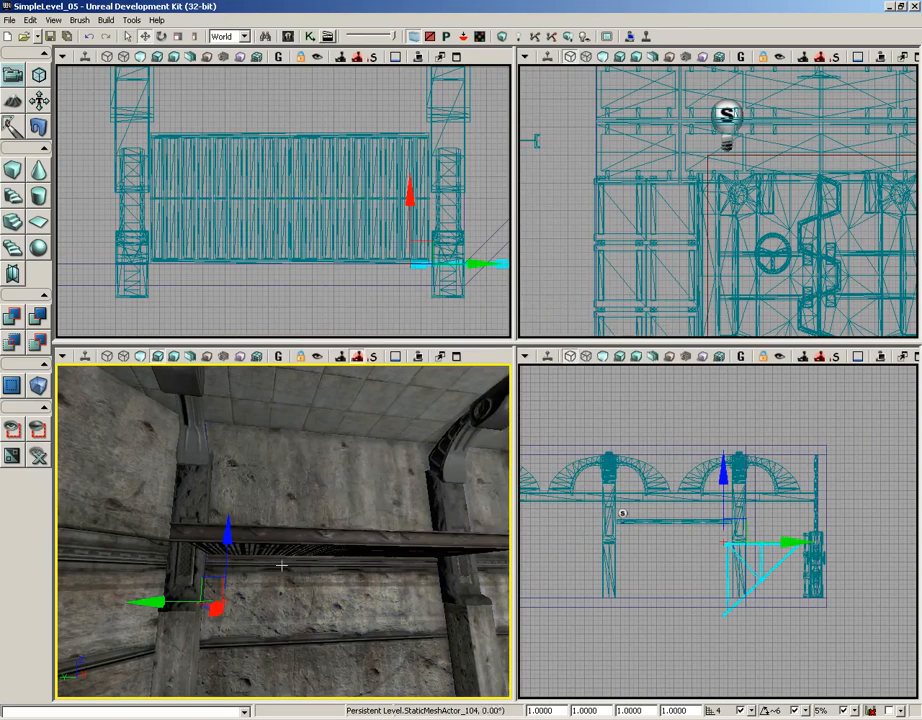
Step: Rotate the support 90 degrees so it projects from the wall, and raise it to the underside of the platform
right_click_drag(282, 566, 274, 566)
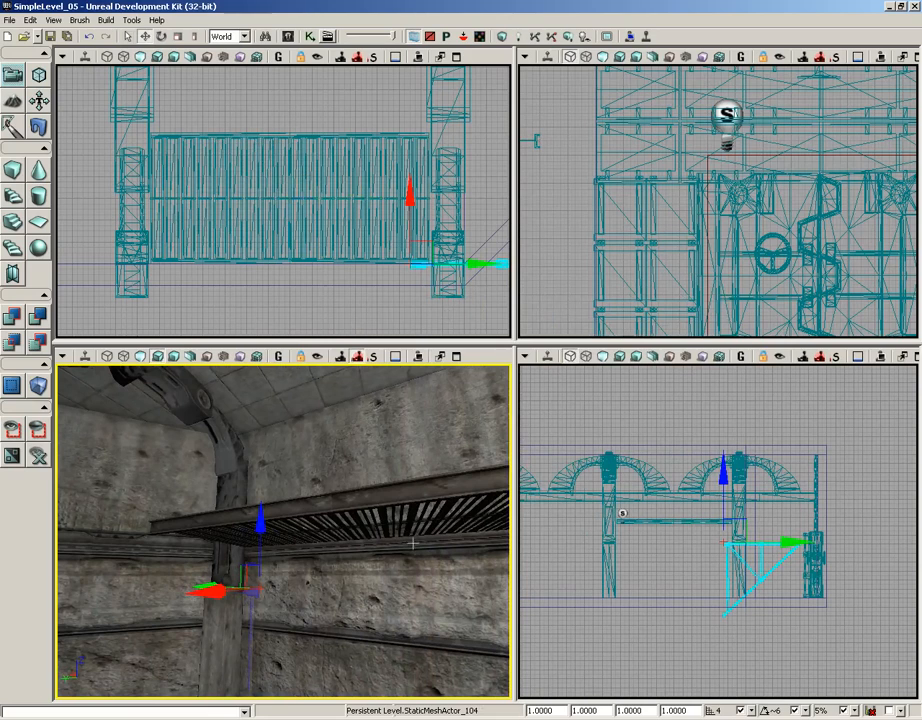
left_click_drag(379, 284, 310, 325)
key("space")
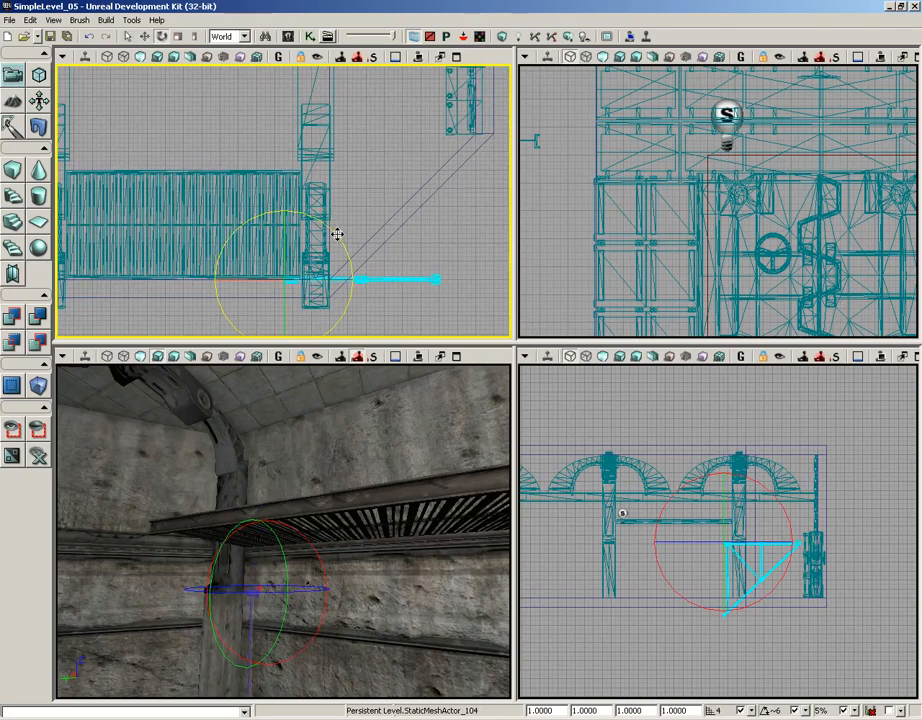
left_click_drag(336, 232, 62, 149)
left_click_drag(360, 542, 307, 486)
key("space")
key("space")
left_click_drag(318, 530, 240, 556)
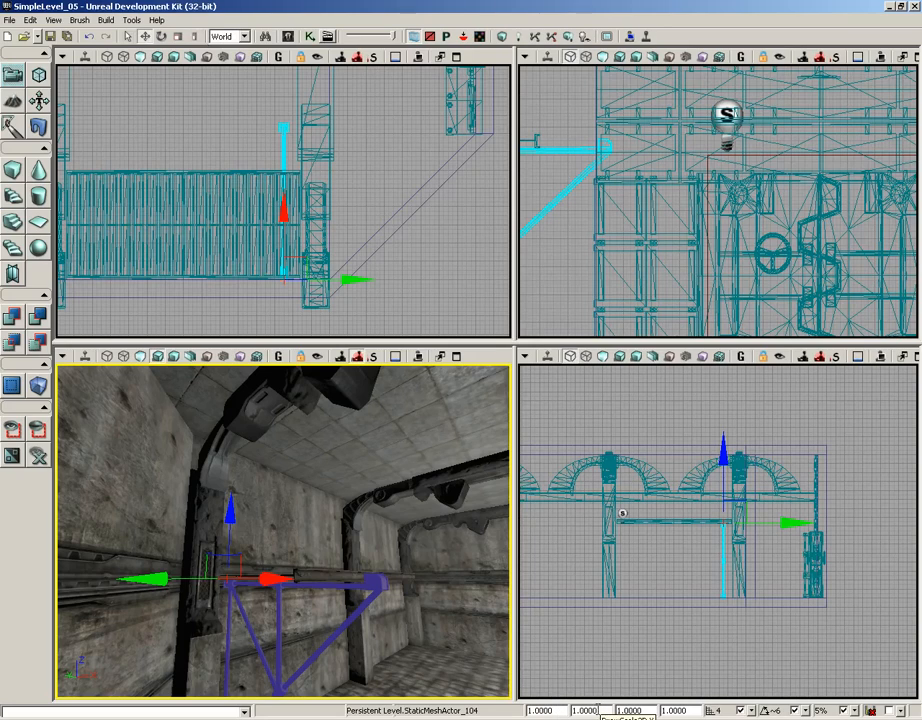
Step: Set the support's scale to 0.7 in Y and 0.5 in Z
left_click_drag(603, 711, 550, 705)
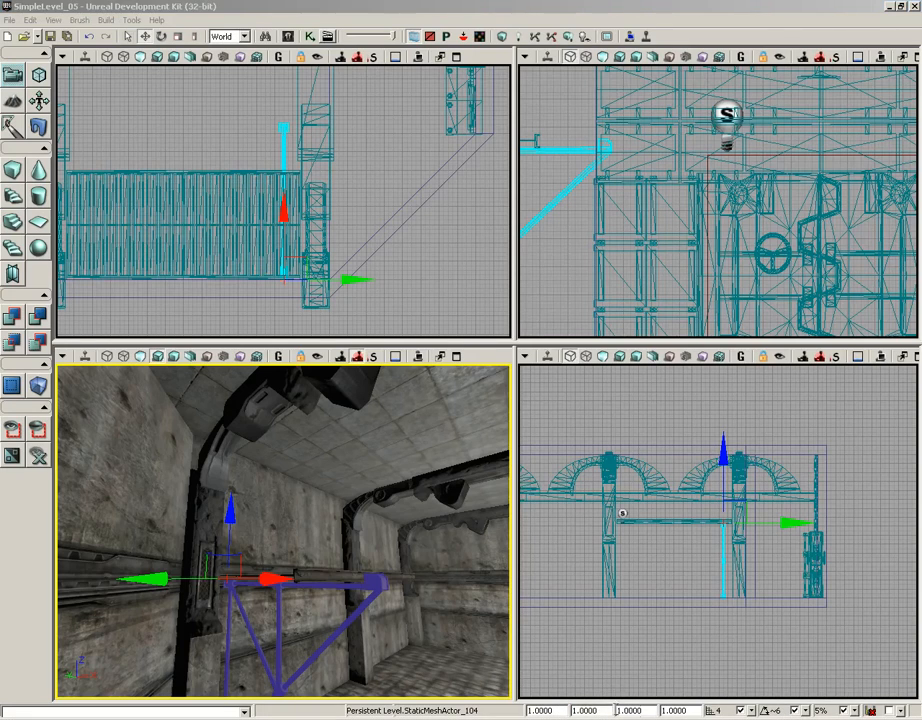
key("Tab")
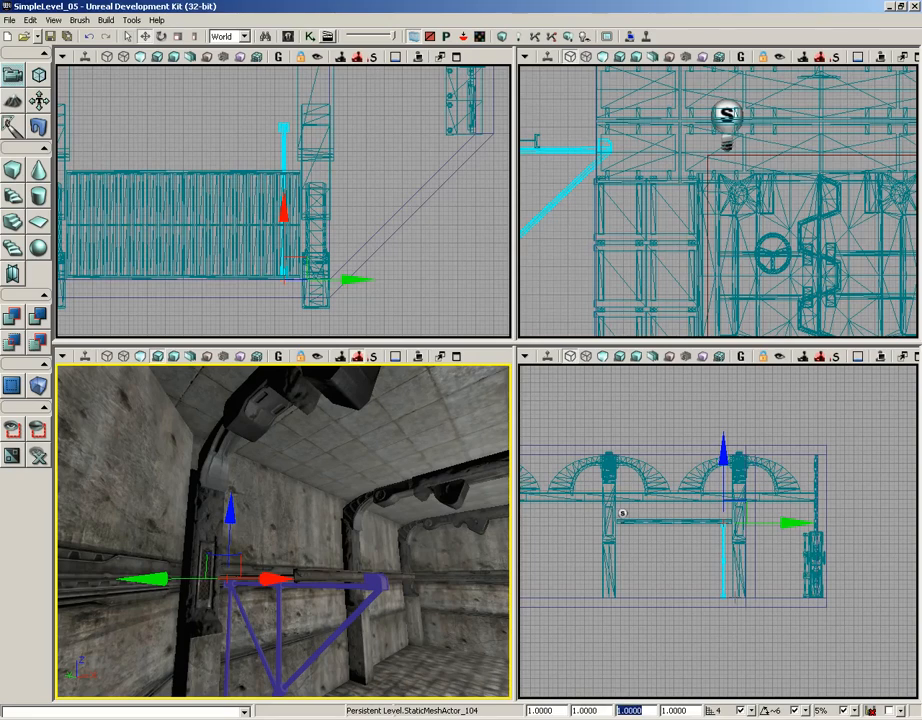
type(".7")
key("Tab")
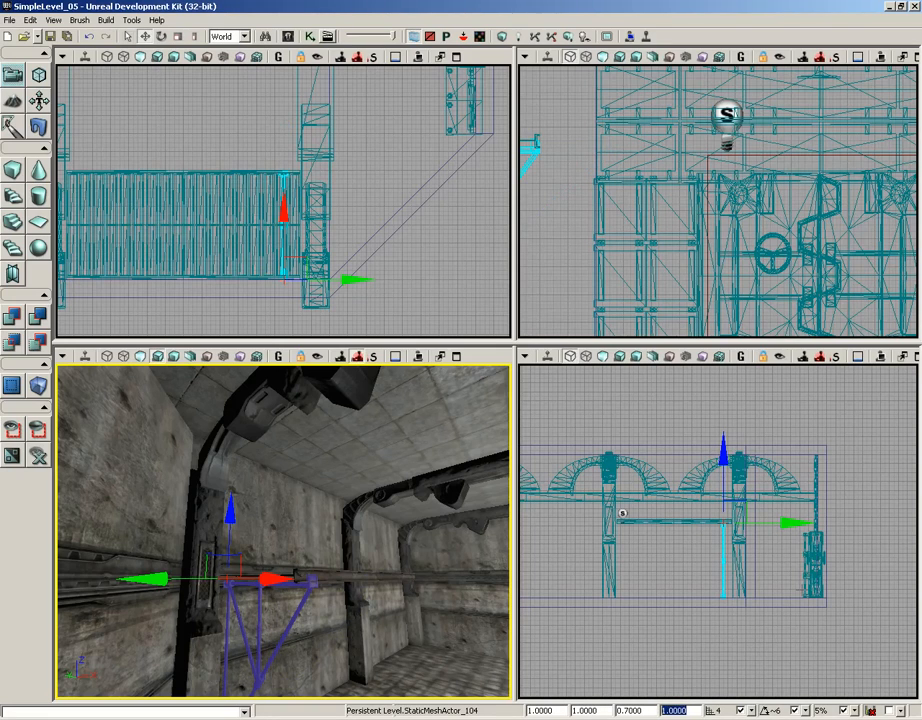
type(".5")
key("Return")
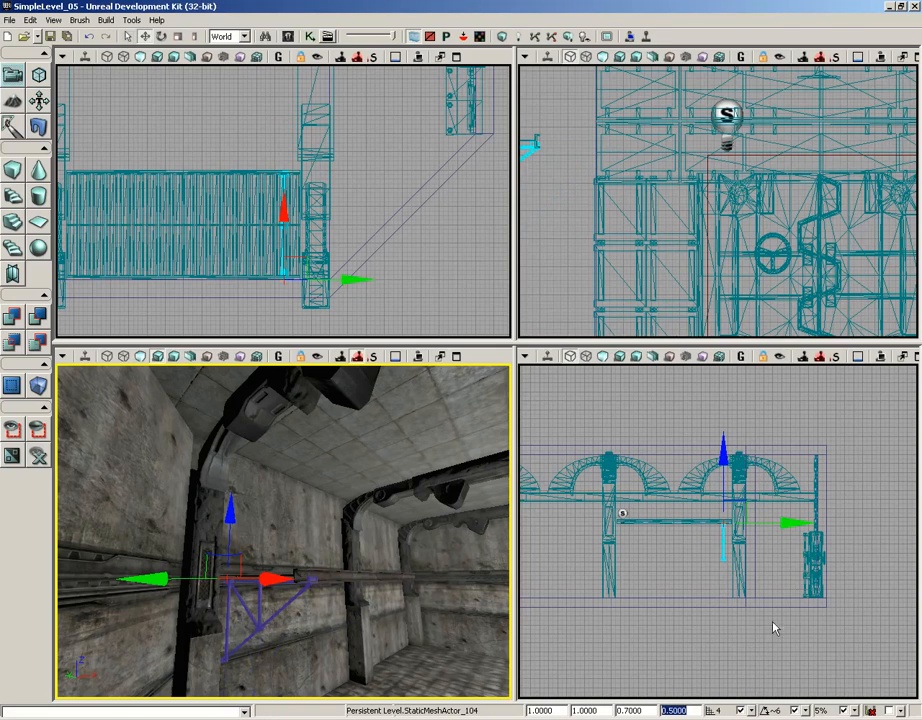
Step: Move the support to the platform's end beside the corner column, and duplicate it to the opposite end of the shelf
left_click_drag(467, 576, 389, 464)
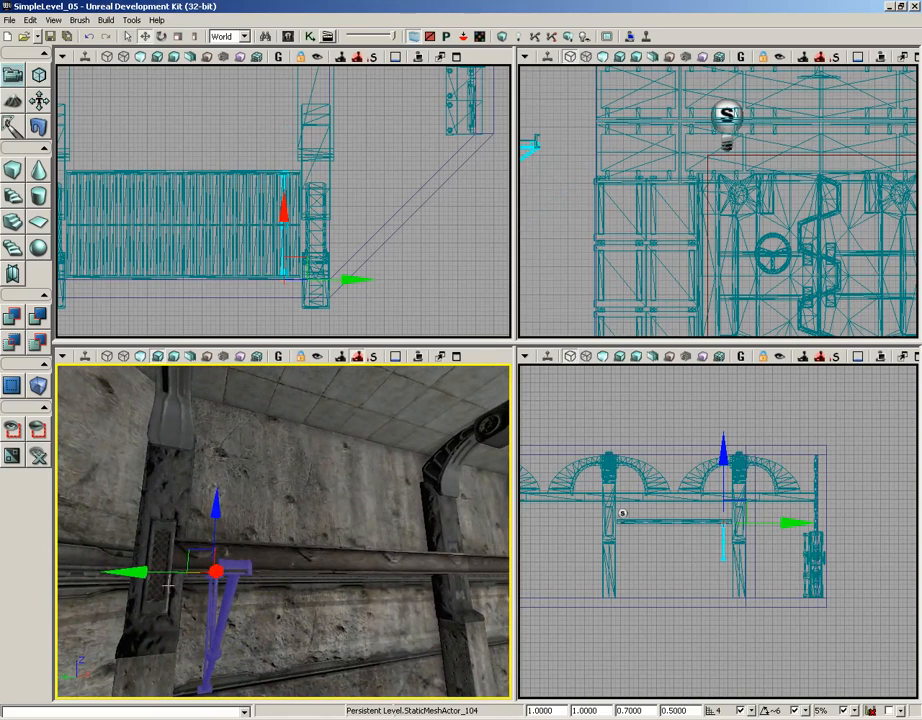
left_click_drag(150, 572, 122, 573)
left_click_drag(433, 246, 509, 240)
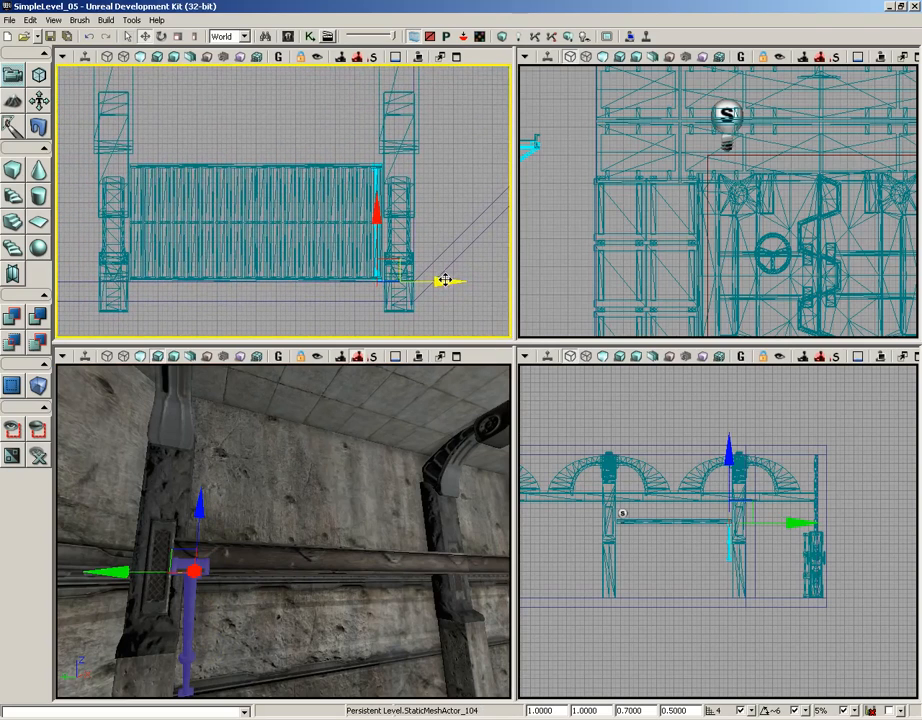
left_click_drag(444, 281, 274, 268)
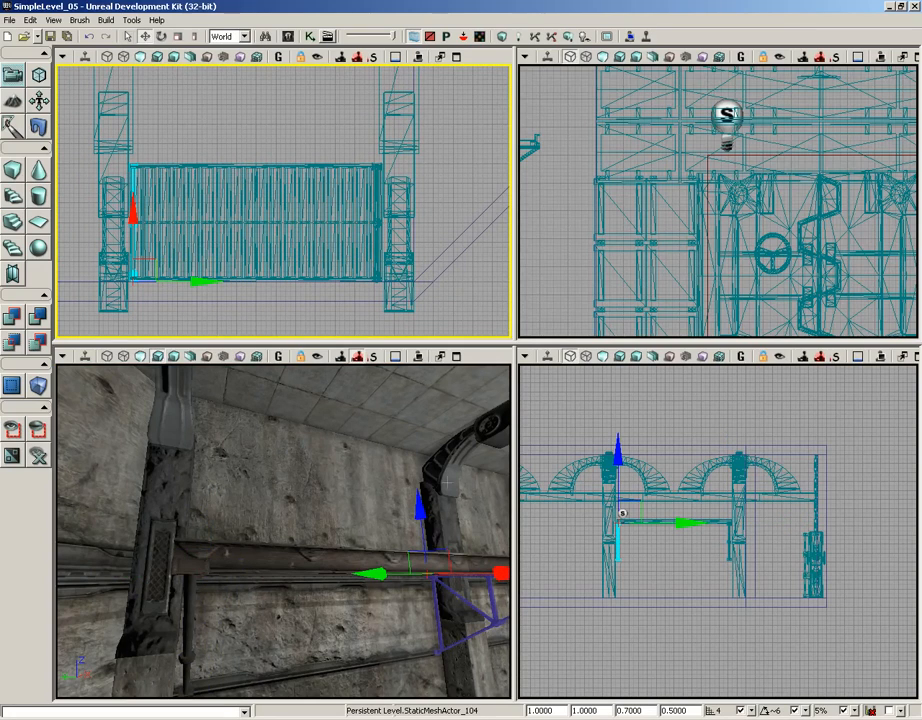
Step: Duplicate the whole shelf, both platforms and both supports, along the wall into the next bay between columns
left_click_drag(447, 483, 450, 515)
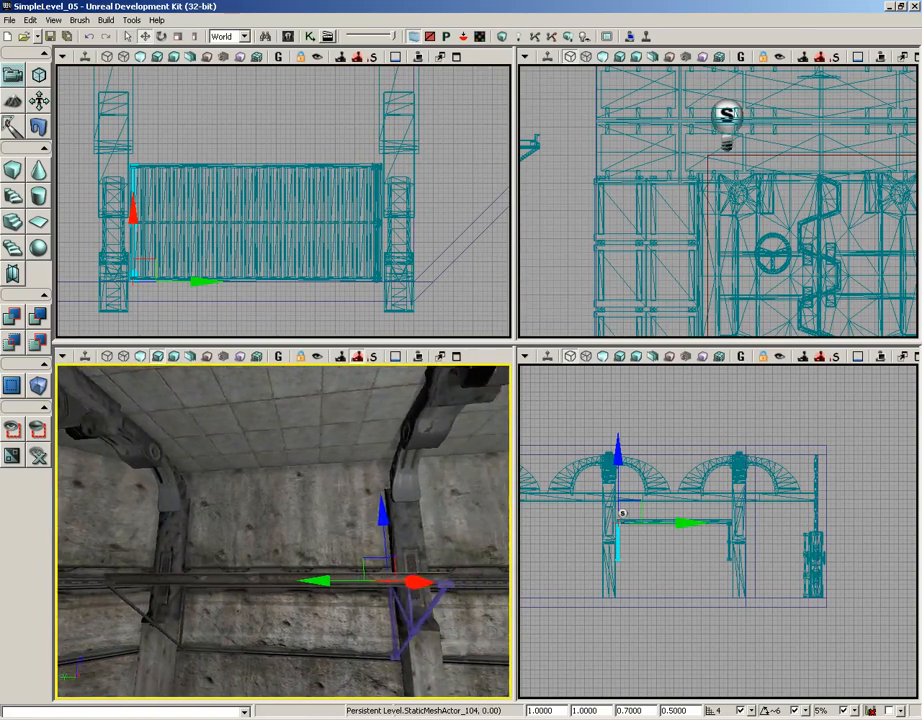
middle_click_drag(450, 515, 480, 515)
left_click_drag(252, 467, 232, 506)
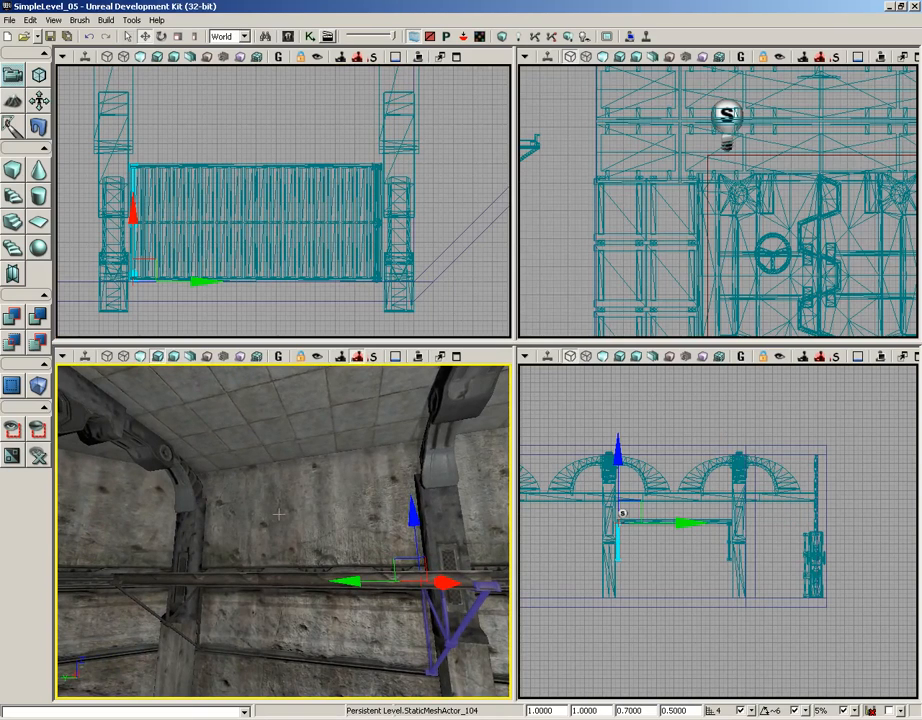
left_click_drag(288, 487, 375, 520)
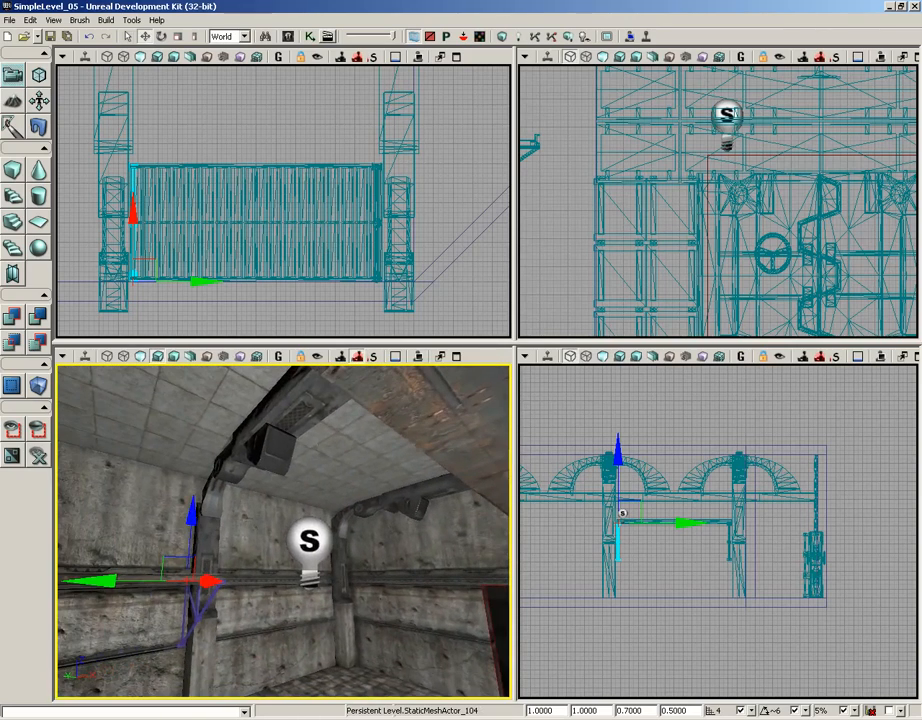
left_click_drag(193, 476, 93, 470)
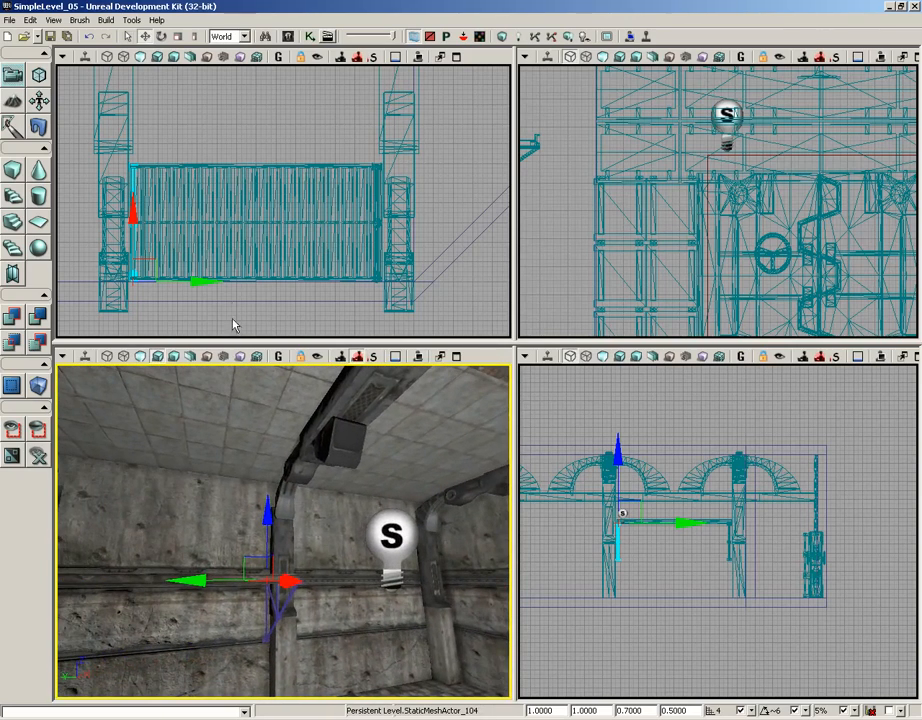
left_click(214, 166, "ctrl")
left_click(316, 168, "ctrl")
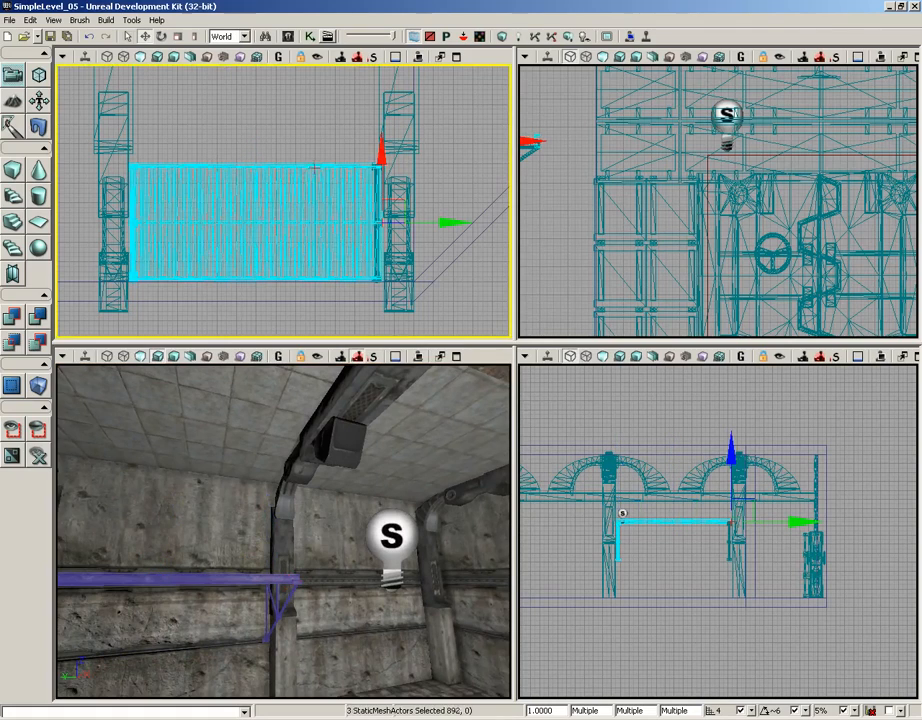
left_click_drag(272, 502, 175, 543)
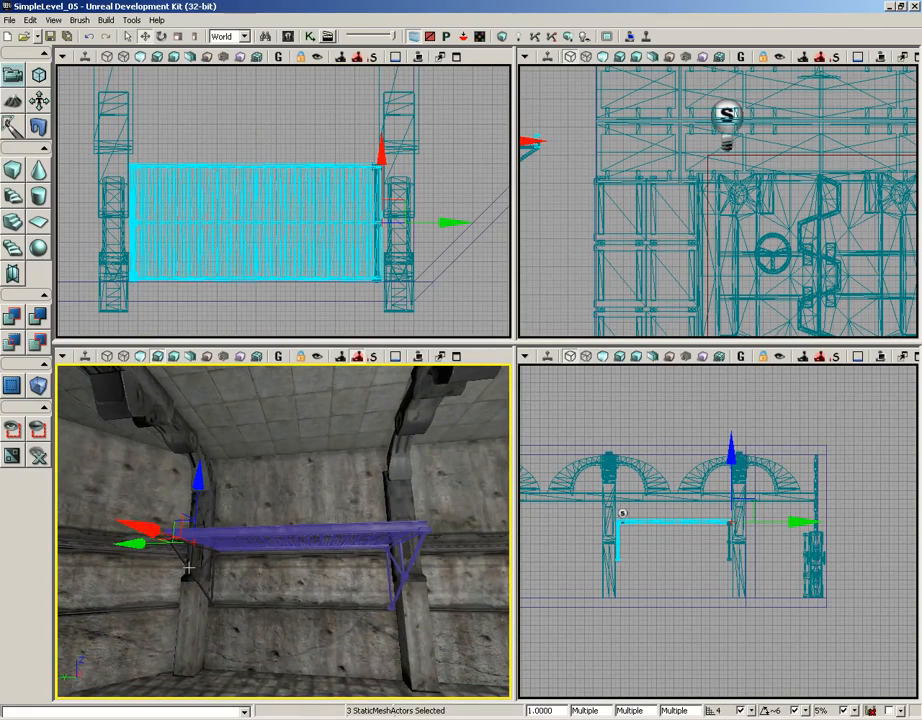
left_click(189, 567, "ctrl")
scroll(265, 204, "down", 4)
right_click_drag(265, 204, 348, 204)
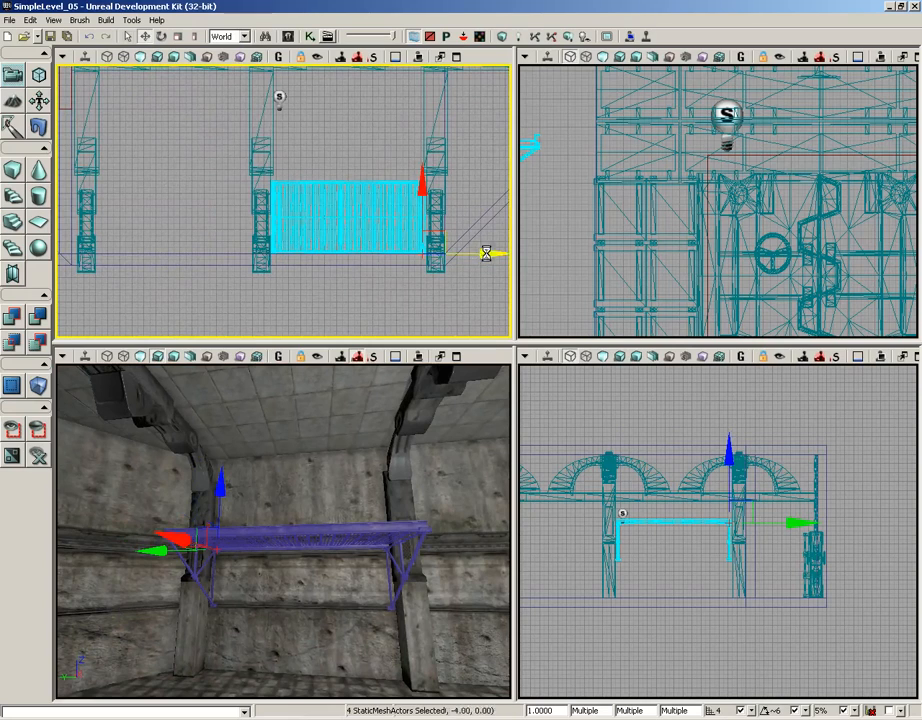
left_click_drag(486, 253, 344, 253, "alt")
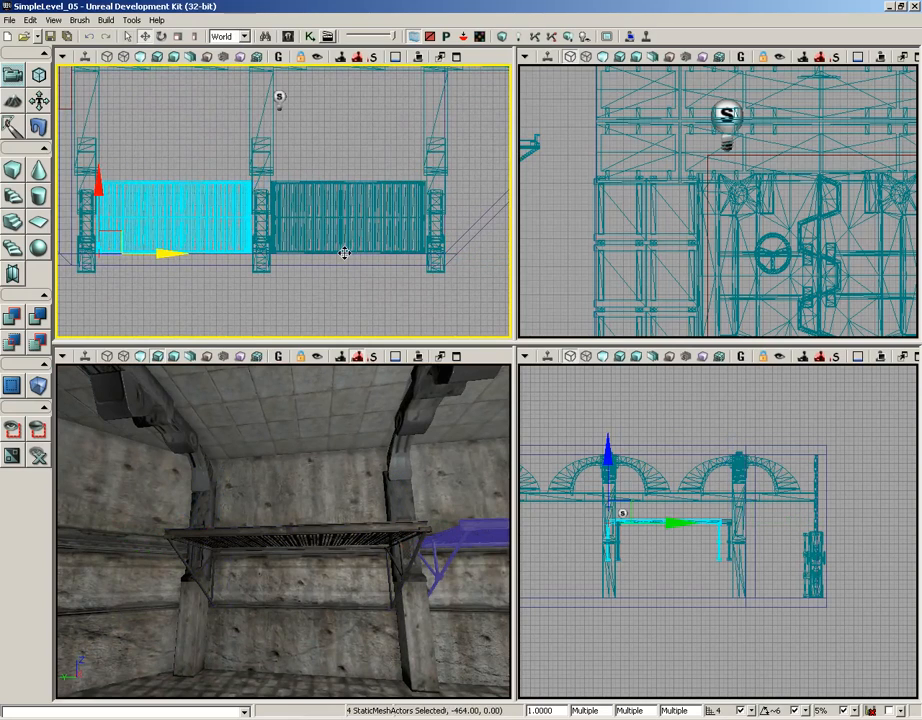
Step: Nudge the copied shelf along the wall so it fits between the two columns of its bay
right_click_drag(348, 259, 394, 250)
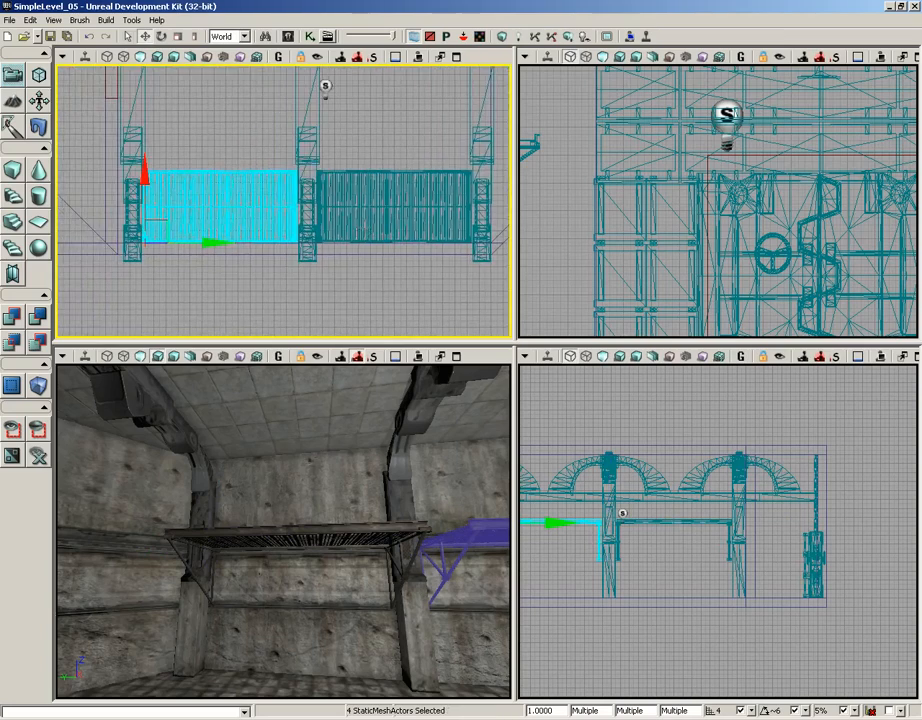
scroll(284, 201, "up", 4)
right_click_drag(330, 234, 536, 150)
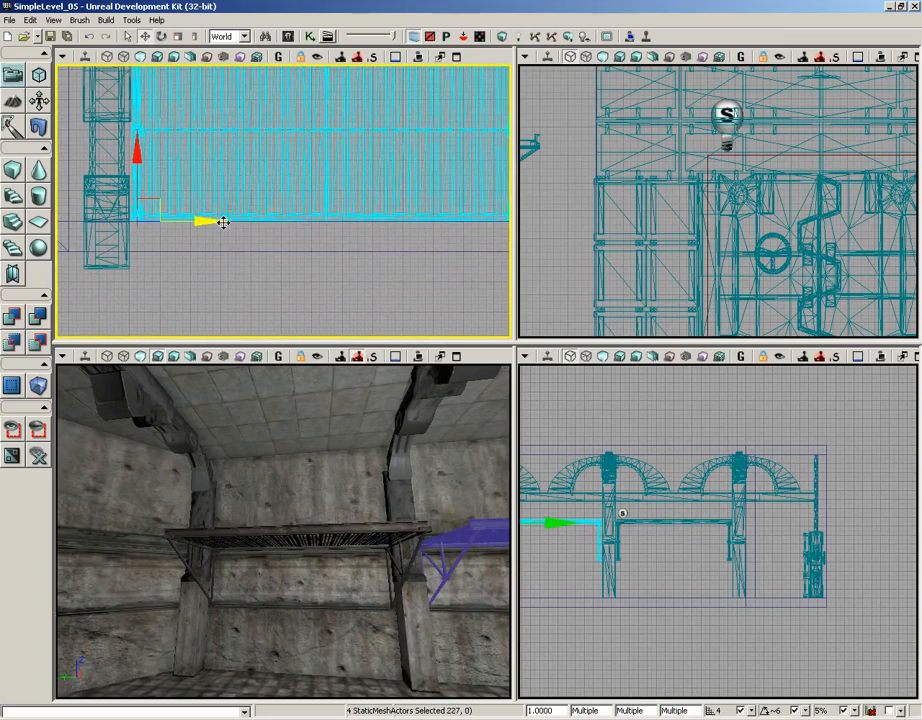
right_click_drag(216, 220, 333, 276)
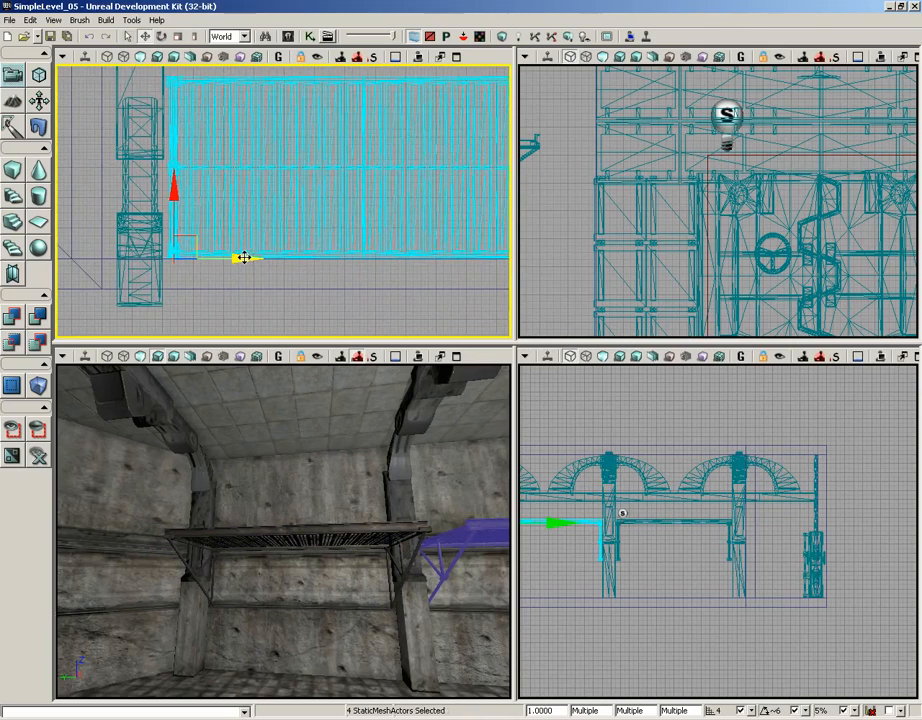
left_click_drag(244, 257, 239, 257)
right_click_drag(340, 205, 157, 235)
scroll(157, 234, "down", 4)
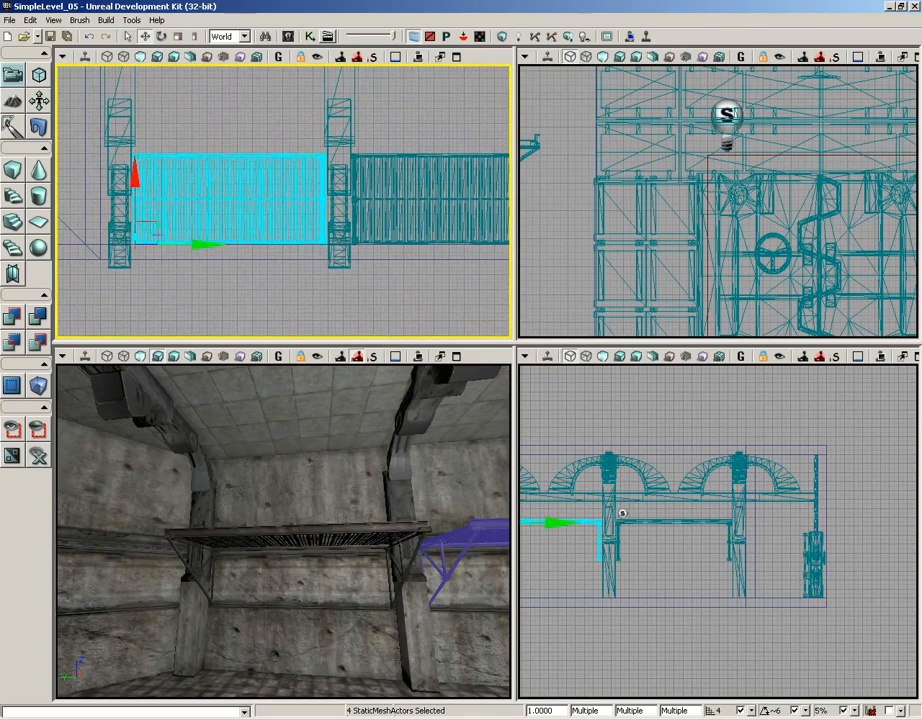
Step: Add the original shelf's platforms and supports to the selection and duplicate both shelves across the room toward the opposite wall
left_click(200, 582, "ctrl")
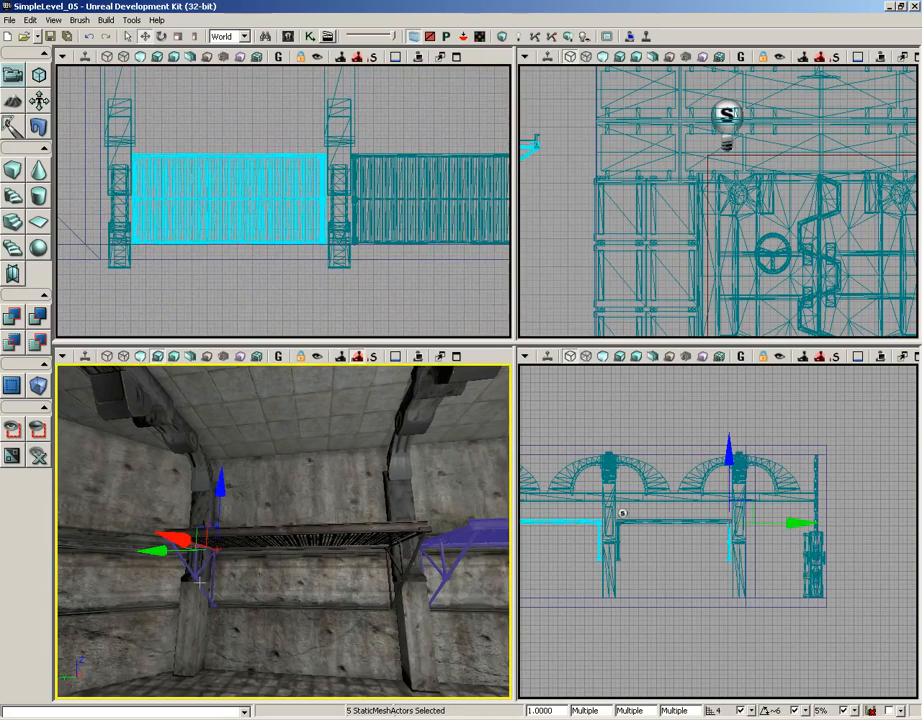
left_click(405, 574, "ctrl")
left_click(327, 547, "ctrl")
left_click(233, 545, "ctrl")
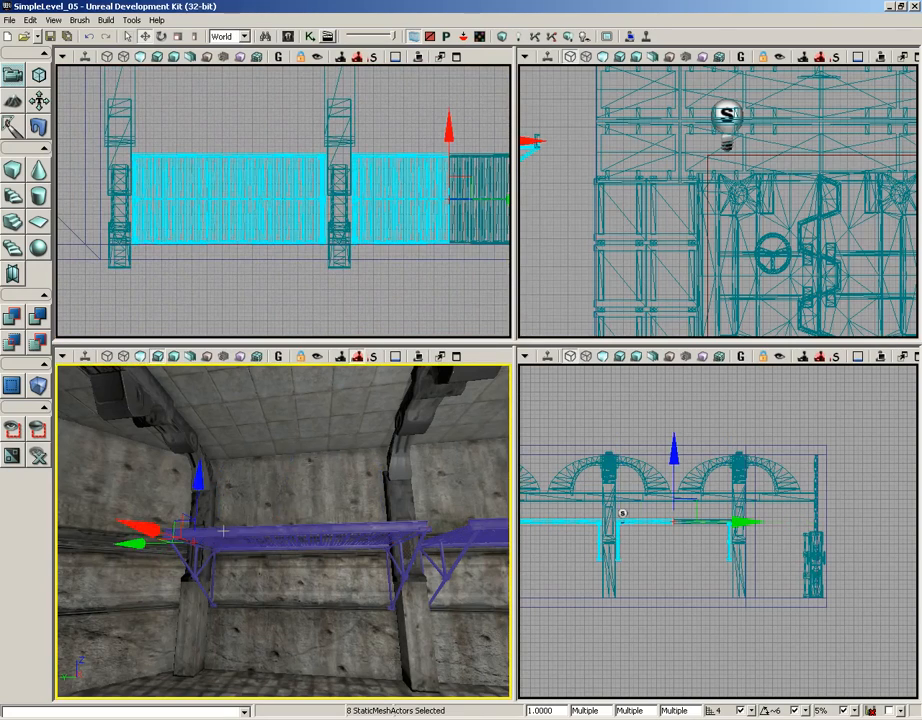
right_click_drag(283, 602, 387, 602)
scroll(294, 271, "down", 2)
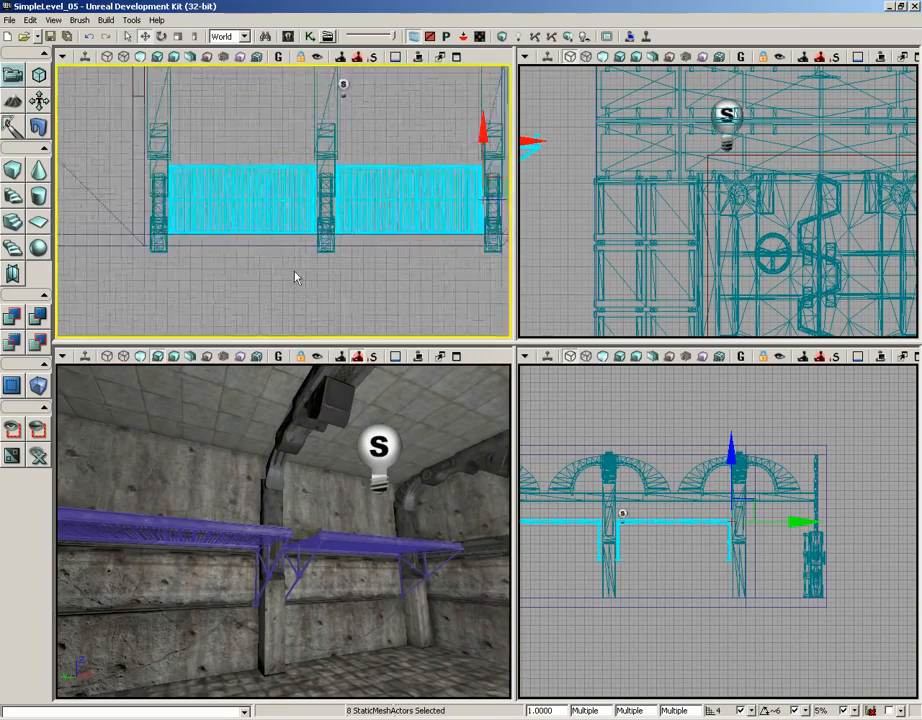
scroll(294, 277, "down", 4)
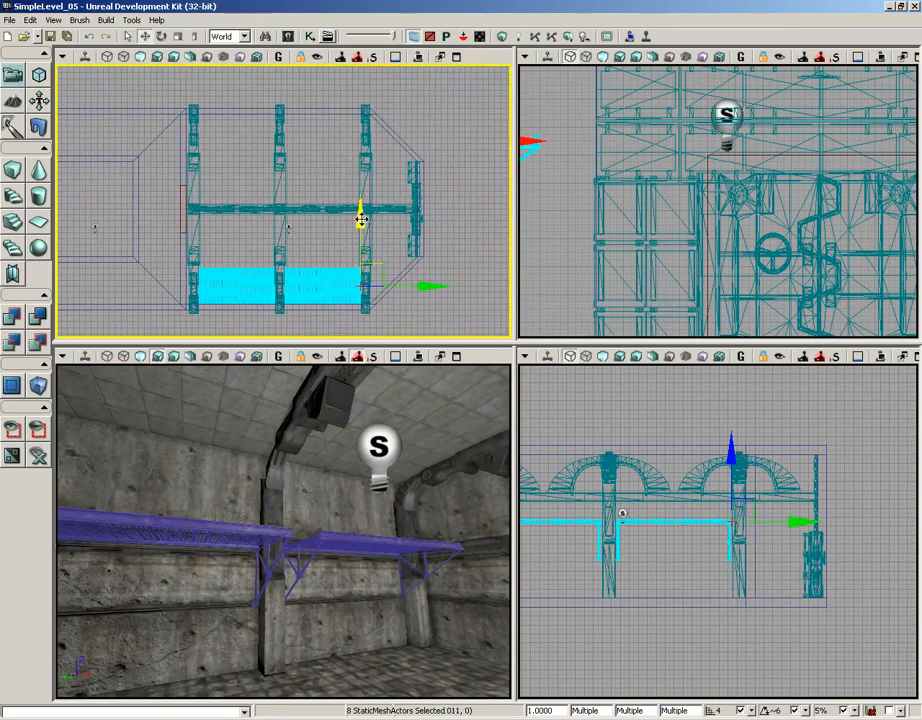
left_click_drag(360, 212, 362, 129)
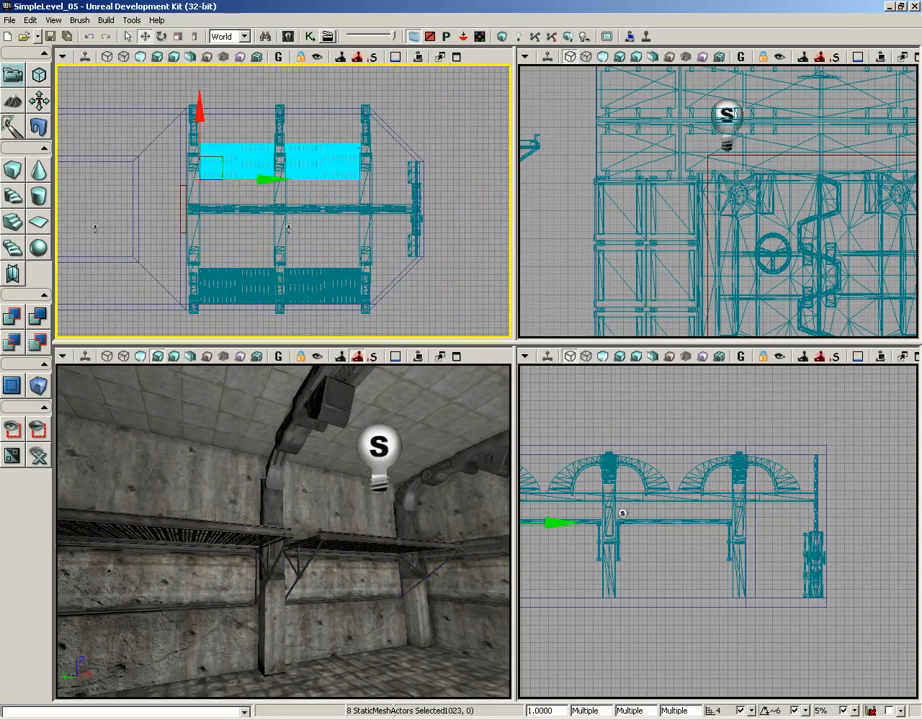
Step: Rotate the duplicated shelves 180 degrees and move them flush with the opposite wall, fitted between its columns
key("space")
left_click_drag(233, 117, 494, 212)
key("space")
key("space")
key("space")
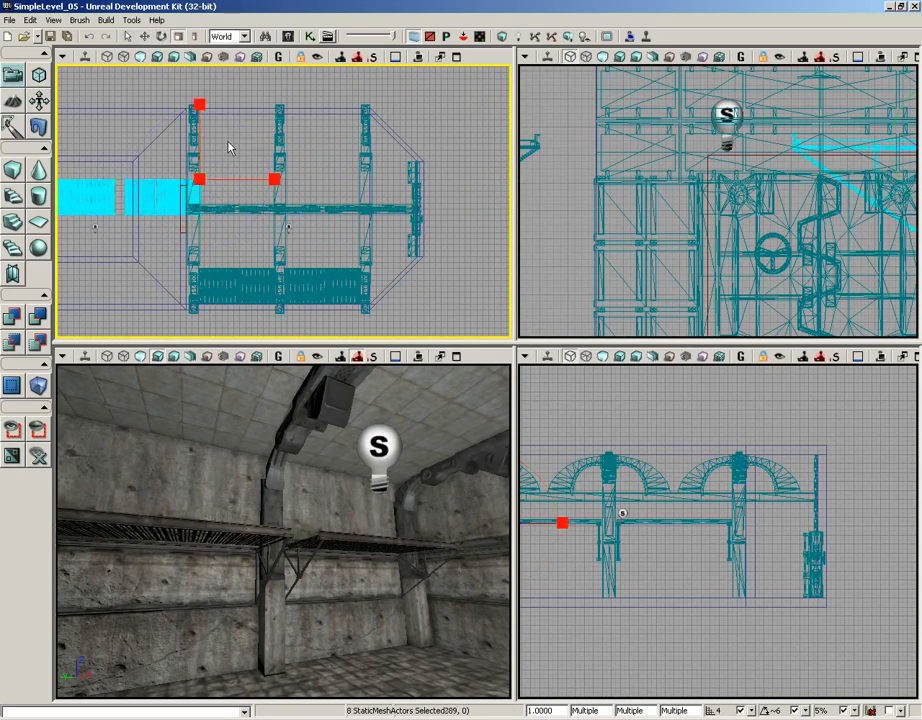
left_click_drag(222, 158, 383, 93)
scroll(412, 146, "up", 5)
right_click_drag(412, 146, 352, 286)
scroll(346, 158, "up", 5)
right_click_drag(346, 158, 381, 128)
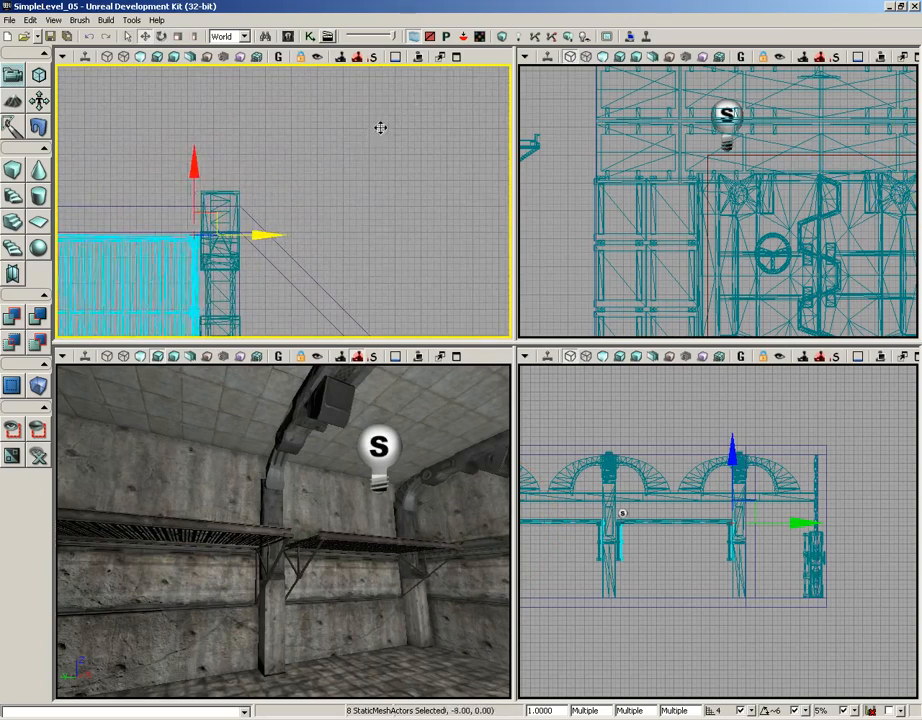
Step: Nudge the eight duplicated shelf pieces slightly away from the opposite wall's columns and a little along the wall
right_click_drag(311, 172, 409, 144)
scroll(406, 89, "up", 5)
left_click(407, 88)
key("ctrl+z")
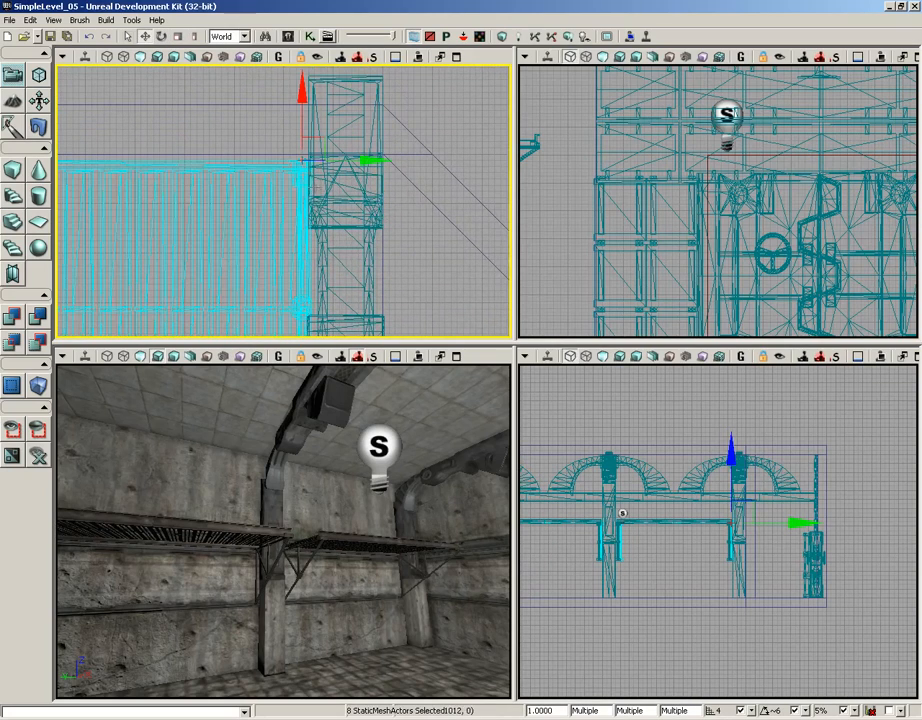
left_click_drag(322, 136, 316, 134)
left_click_drag(295, 89, 295, 84)
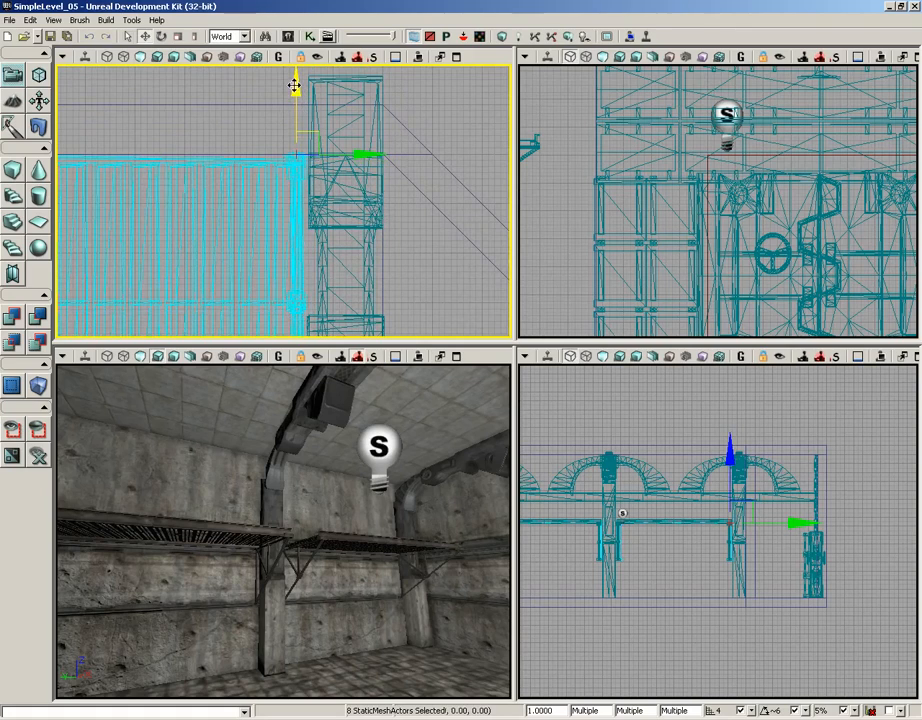
right_click_drag(387, 240, 389, 185)
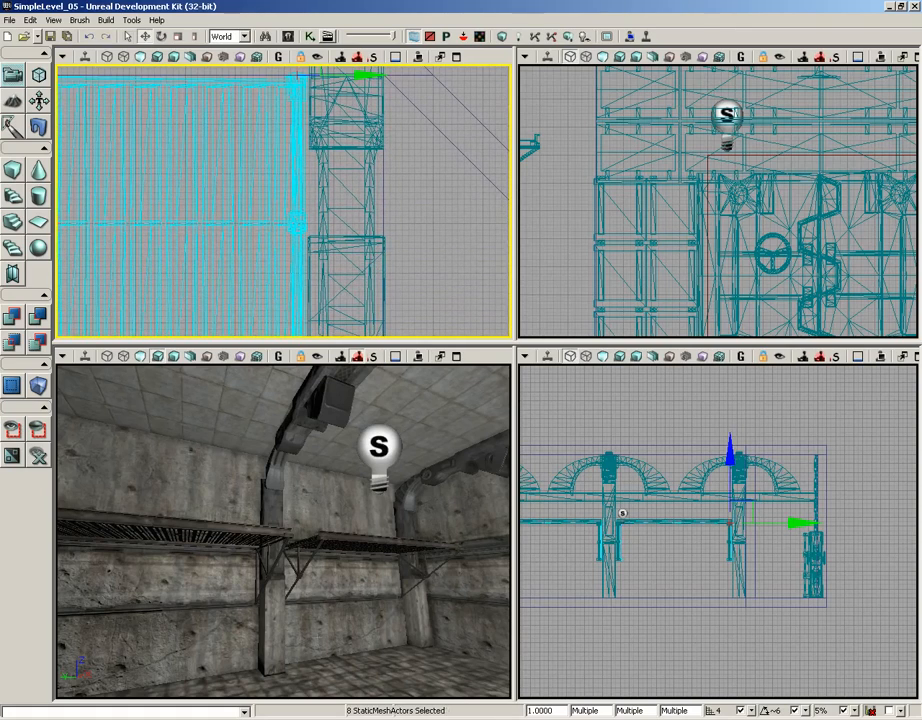
Step: Search the Content Browser for "crate" and select the S_LT_Mech_SM_Cratebox02a static mesh
right_click_drag(274, 622, 480, 622)
left_click(274, 622)
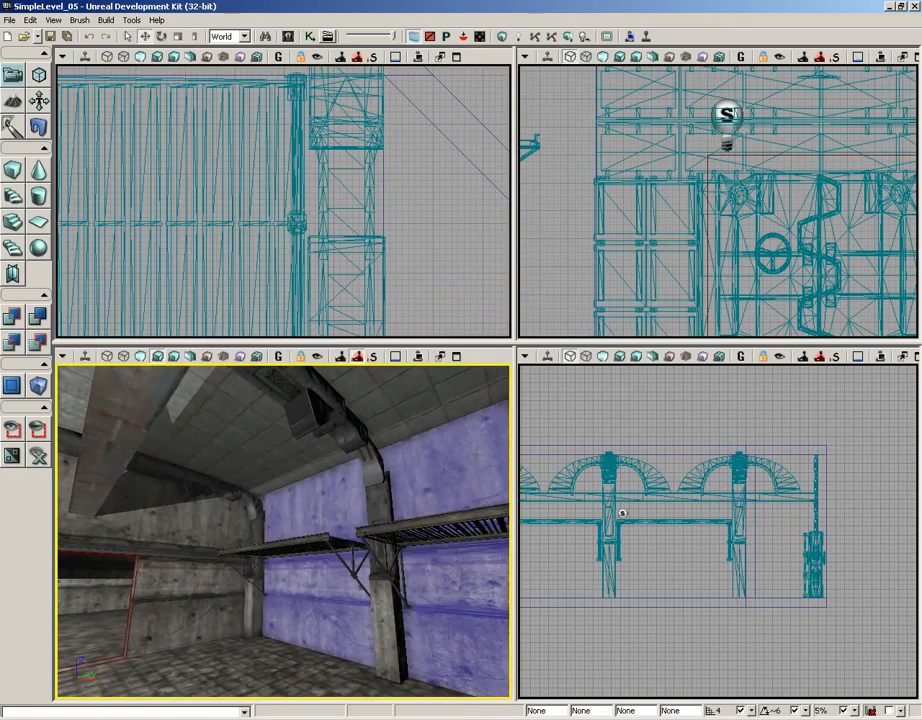
left_click(296, 610)
left_click_drag(308, 610, 237, 592)
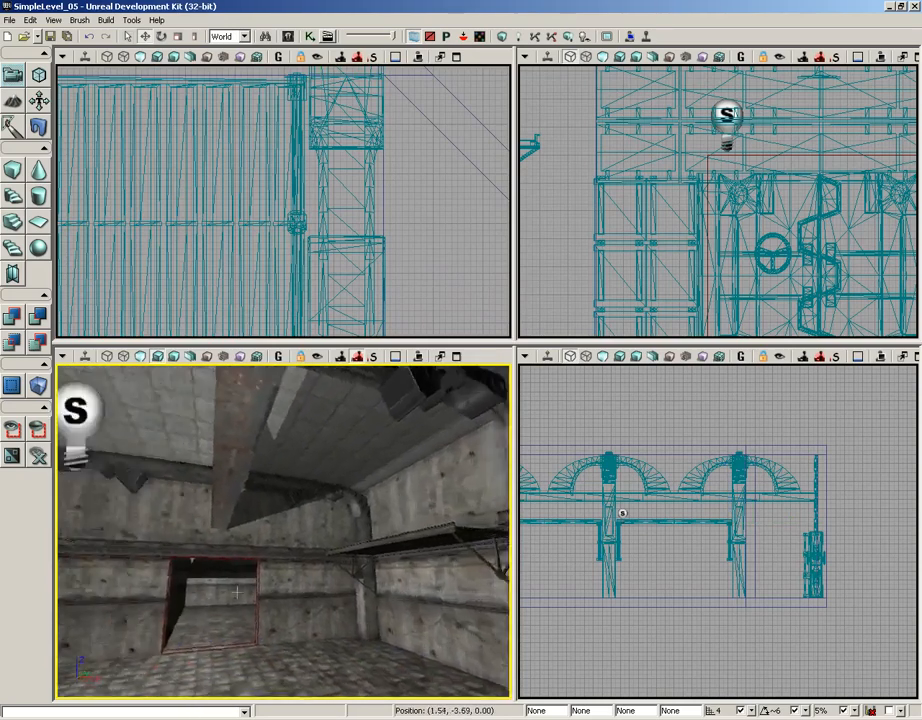
right_click_drag(237, 592, 156, 606)
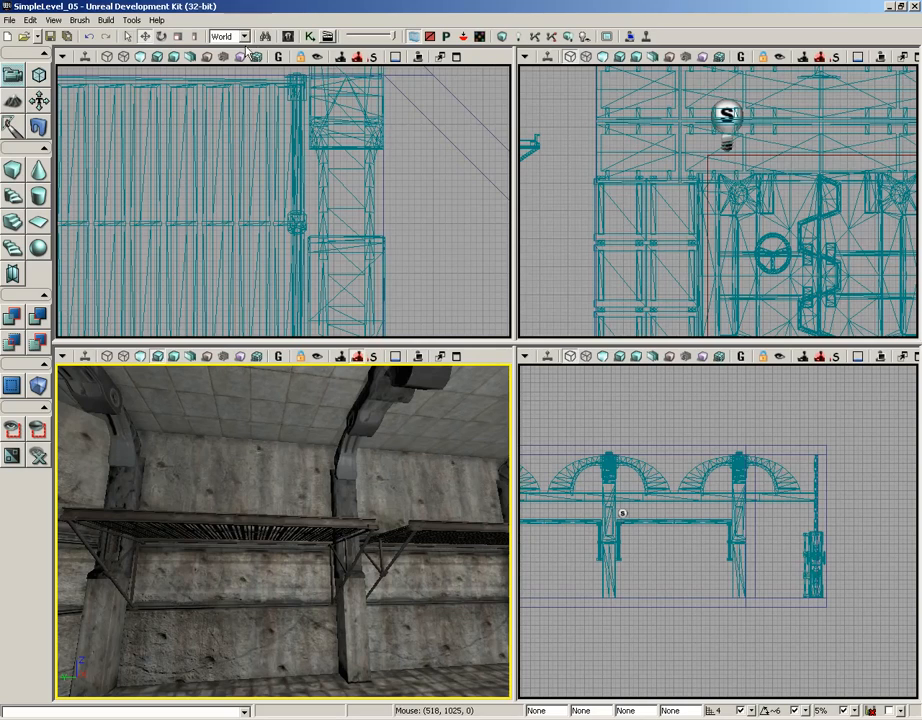
left_click(288, 37)
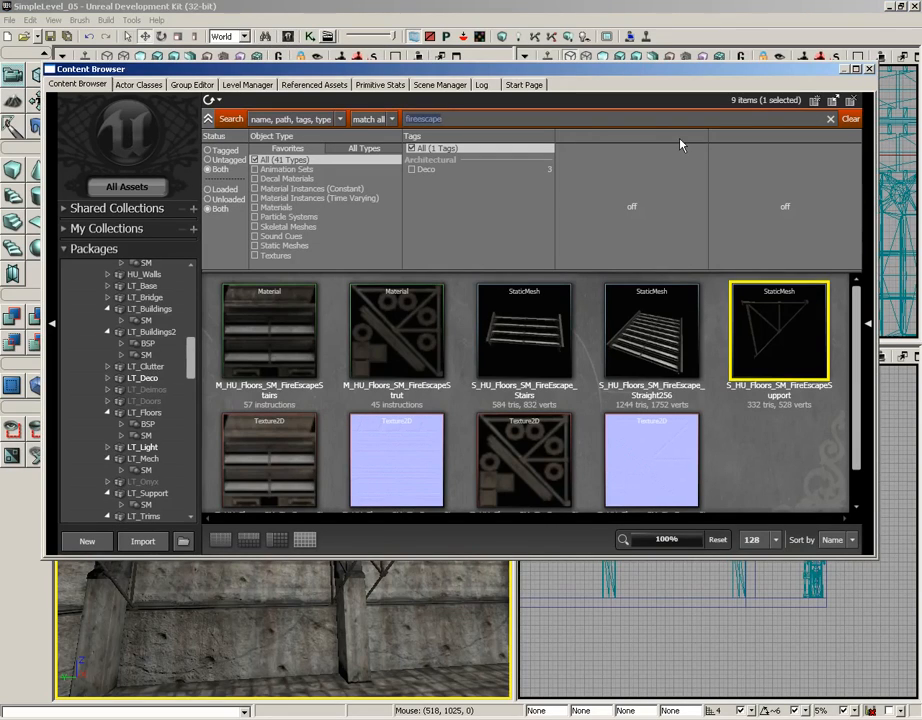
type("crate")
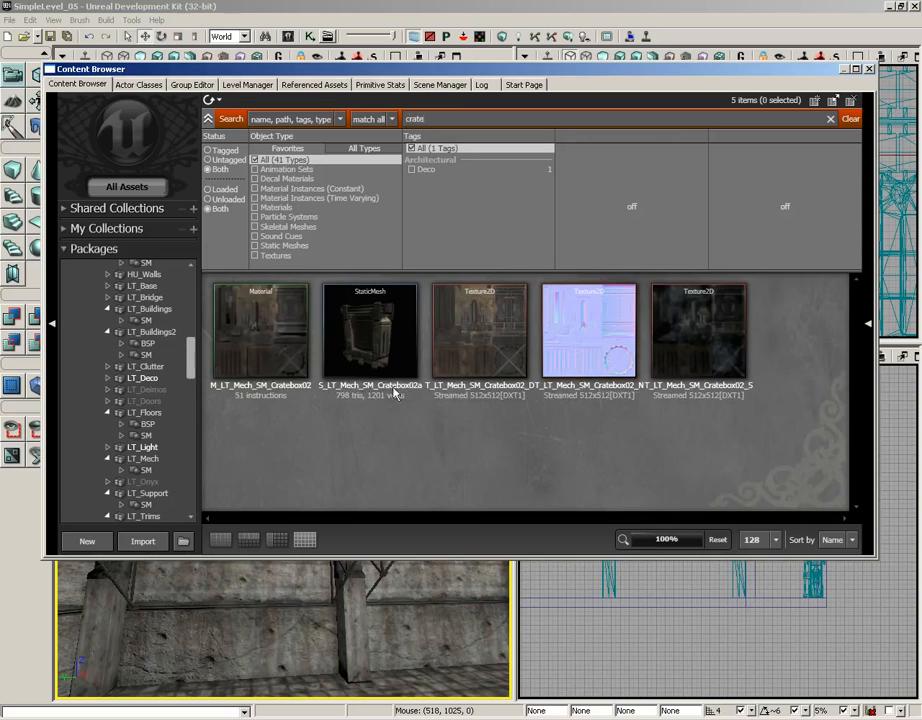
left_click(366, 345)
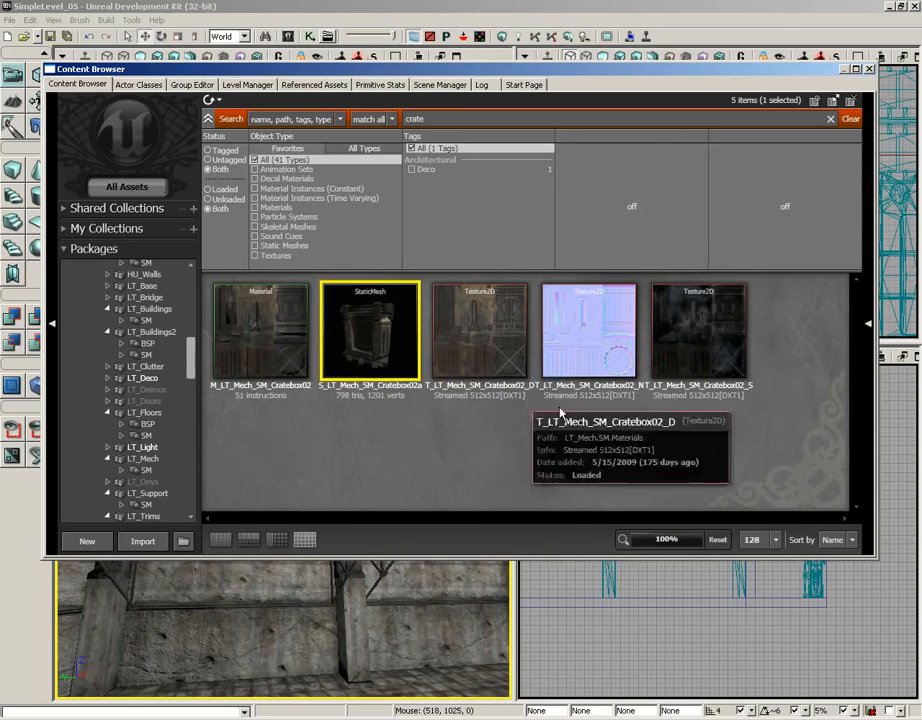
Step: Place the S_LT_Mech_SM_Cratebox02a mesh in the room below the wall shelf between the two columns
left_click(869, 69)
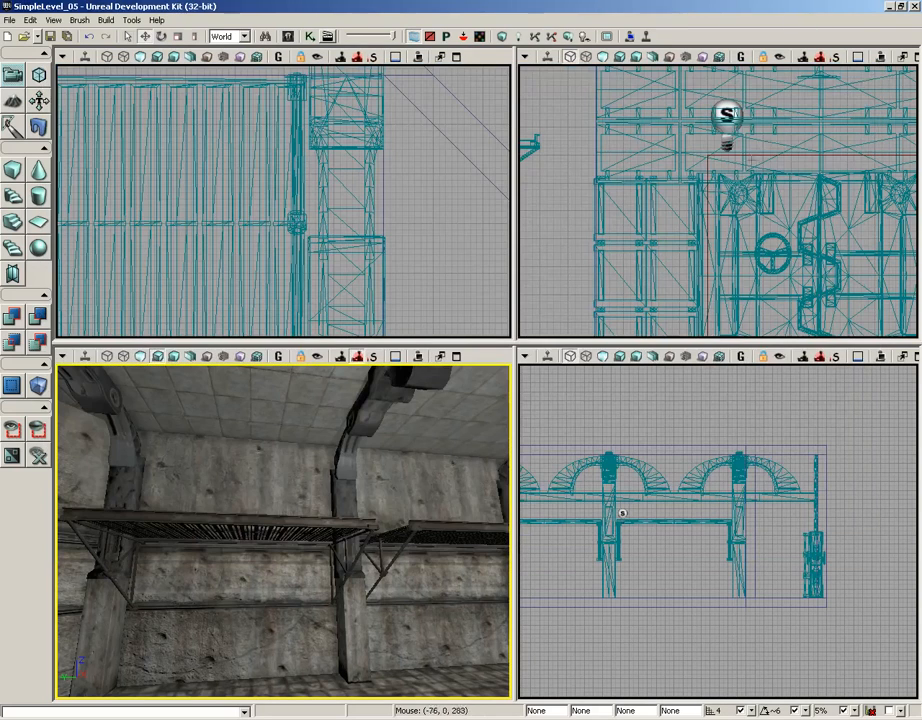
left_click(288, 36)
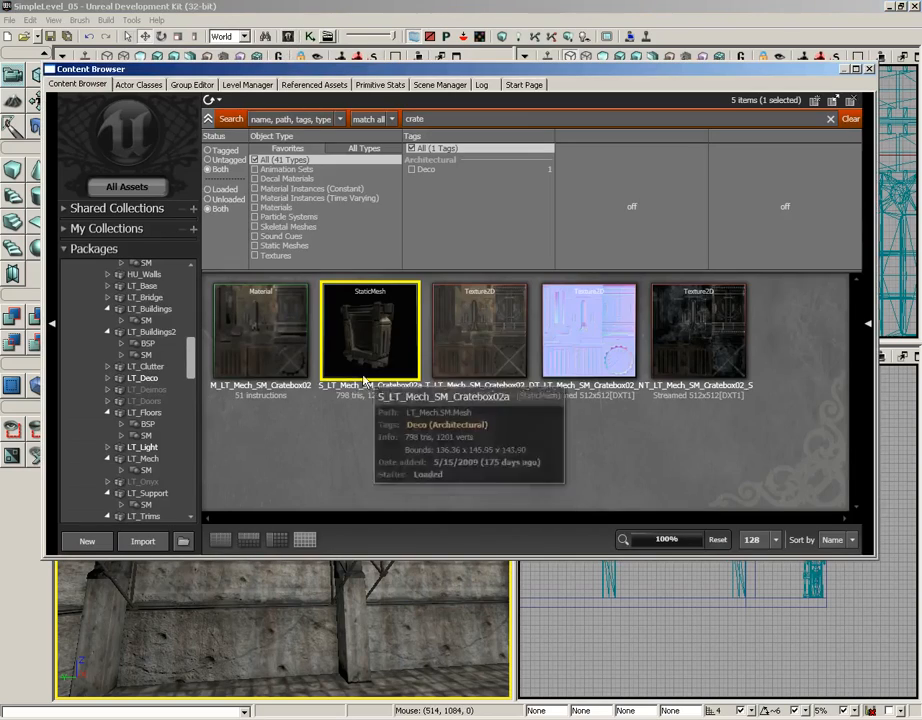
left_click_drag(365, 380, 268, 602)
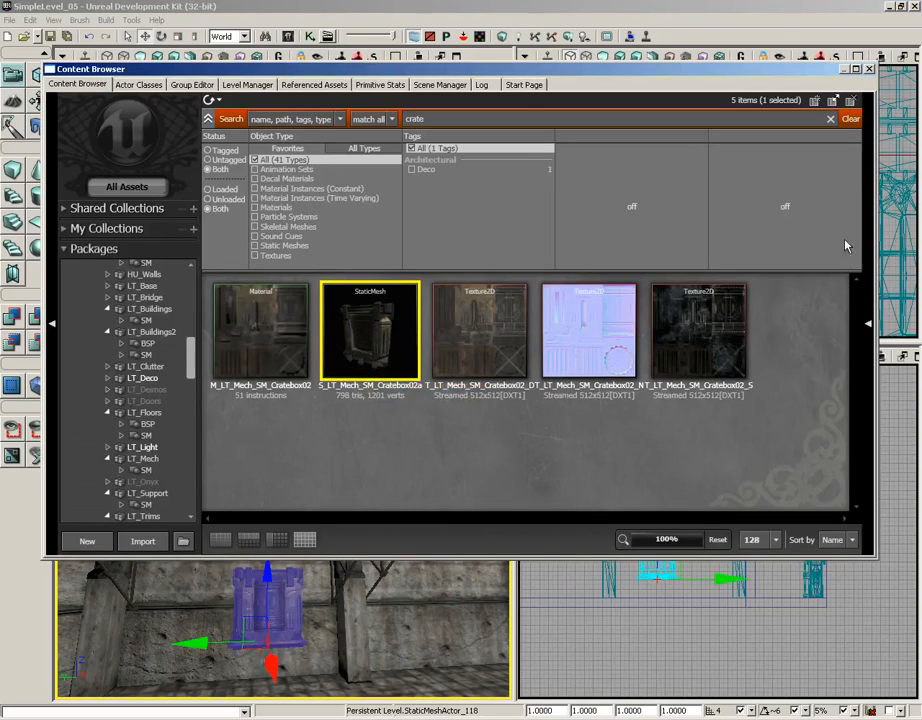
left_click(869, 69)
Step: Raise the crate above the shelf, then lower it until its base sits on the platform grating
left_click_drag(334, 543, 310, 400)
left_click_drag(308, 500, 306, 593)
left_click_drag(355, 594, 362, 594)
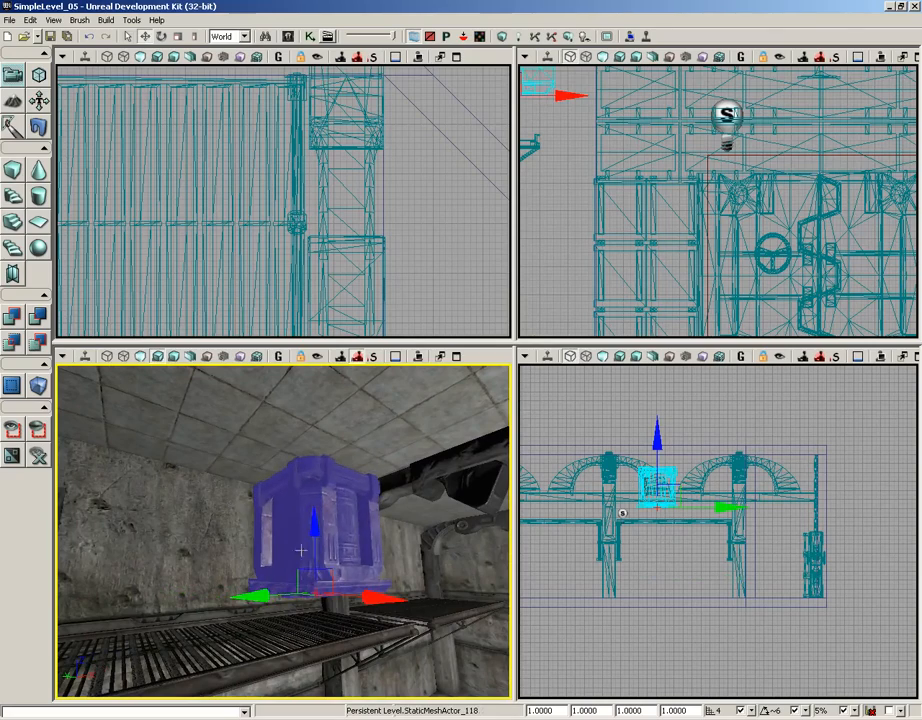
left_click_drag(313, 522, 304, 562)
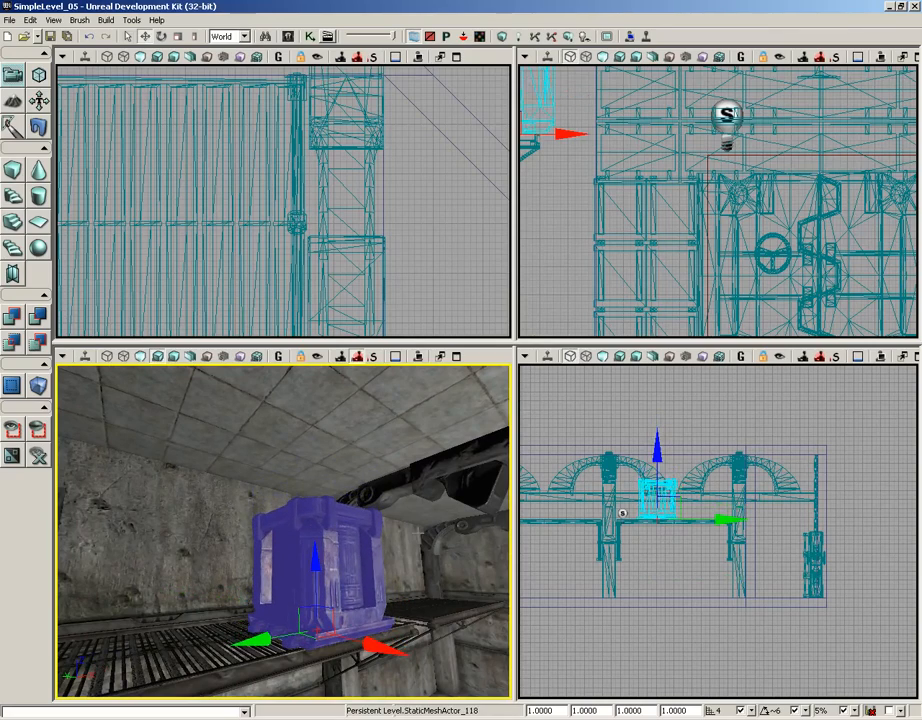
left_click_drag(644, 561, 845, 582)
scroll(700, 611, "up", 5)
scroll(851, 678, "up", 6)
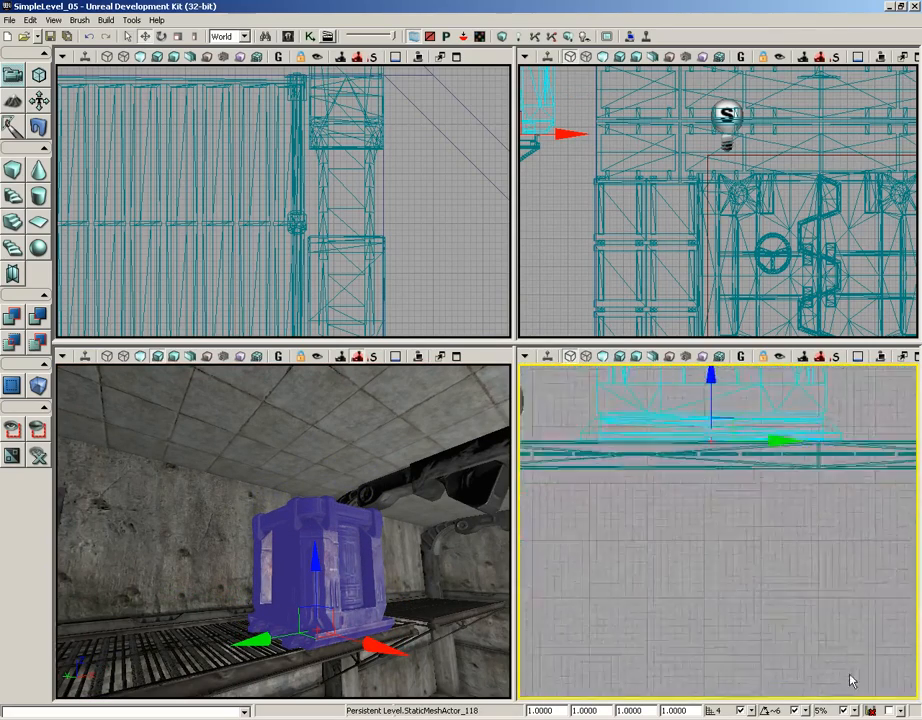
left_click_drag(800, 550, 810, 536)
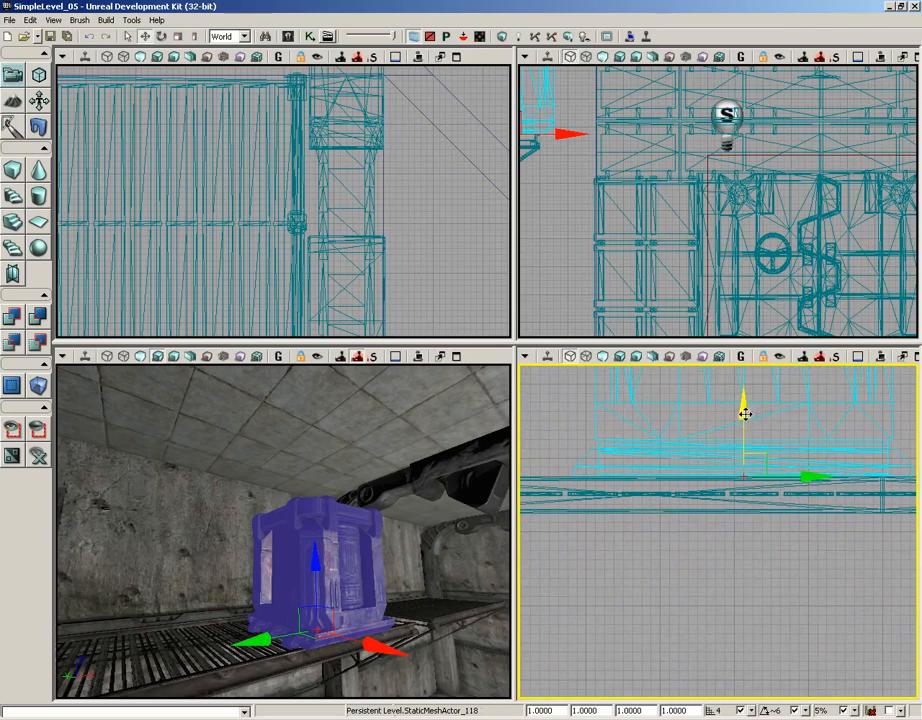
left_click_drag(745, 410, 744, 432)
Step: Shift the crate back toward the wall and along the shelf toward the column, and rotate it slightly around its vertical axis
left_click_drag(404, 642, 371, 663)
right_click_drag(371, 663, 374, 630)
left_click_drag(379, 493, 379, 567)
mouse_move(379, 566)
right_mouse_down()
mouse_move(346, 556)
mouse_move(313, 494)
mouse_move(243, 563)
mouse_move(367, 565)
right_mouse_up()
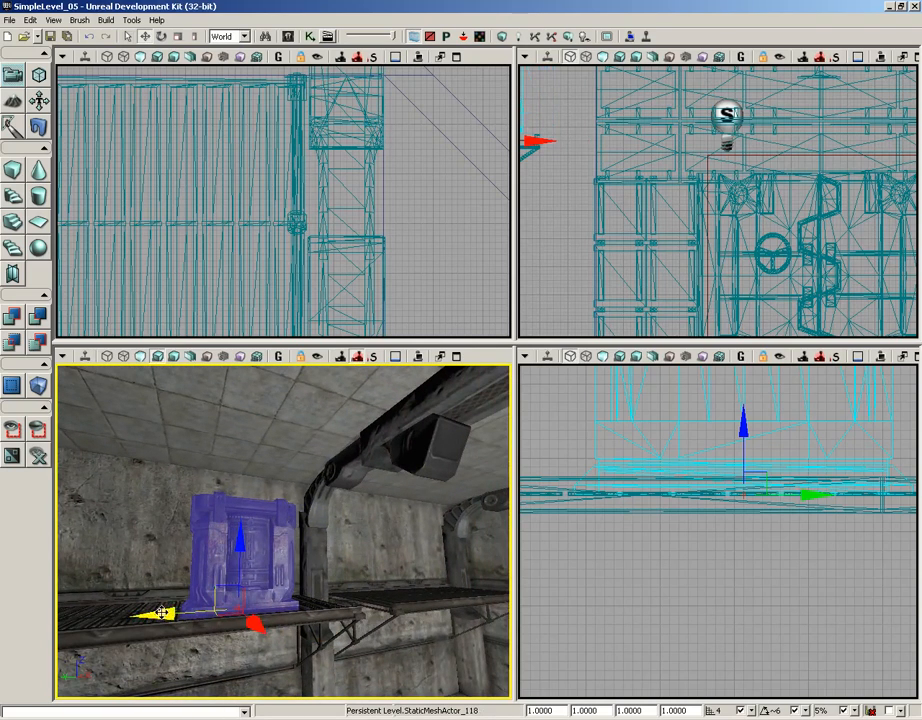
left_click_drag(155, 612, 182, 611)
key("space")
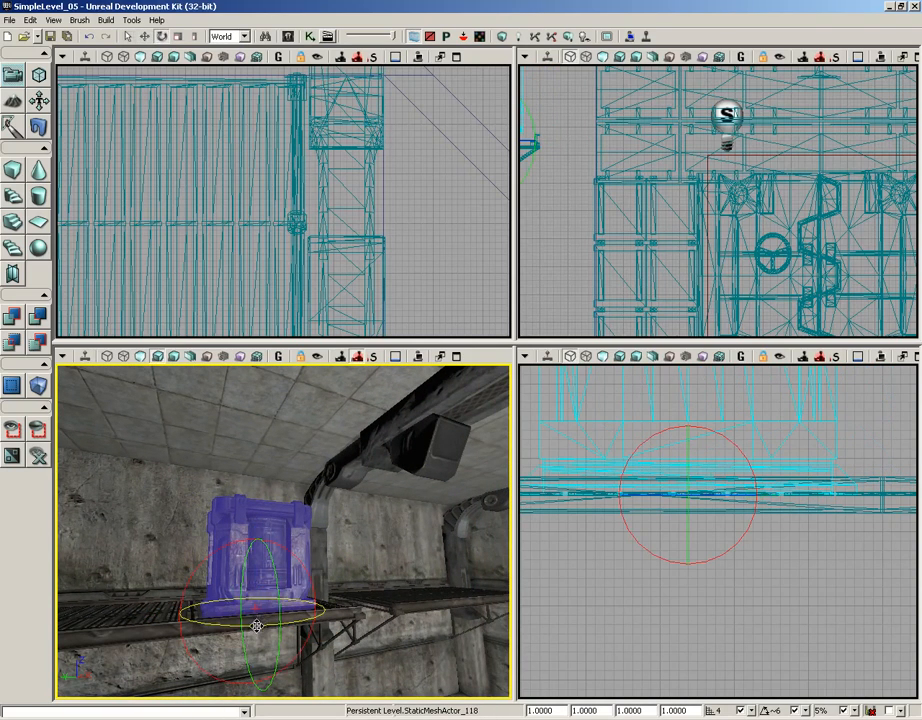
left_click_drag(241, 627, 207, 626)
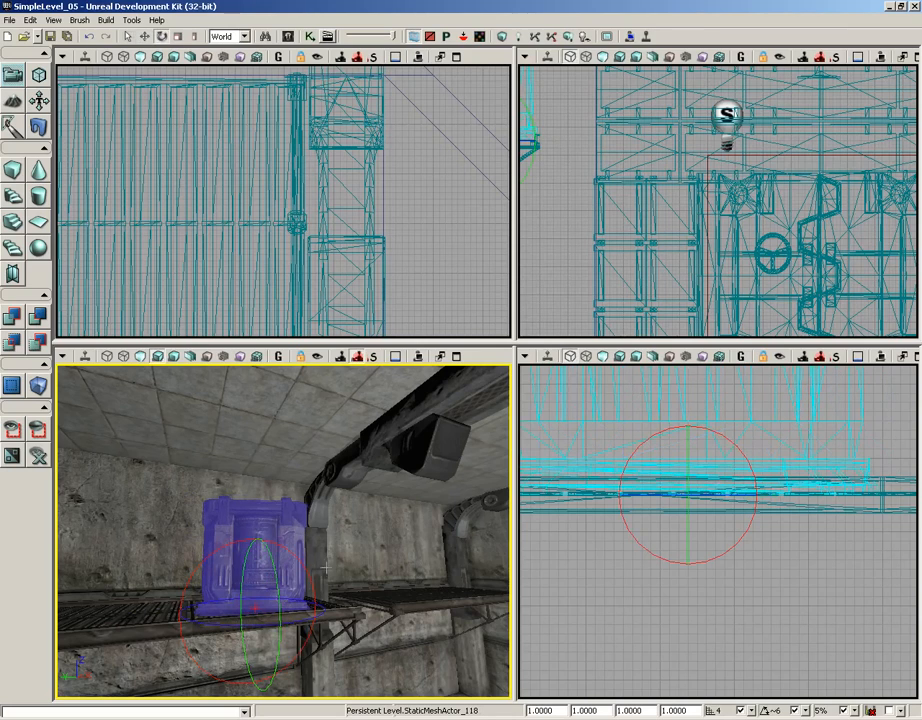
Step: Duplicate the crate along the same shelf and rotate the copy to a different angle
key("space")
right_click_drag(283, 530, 225, 530)
key("space")
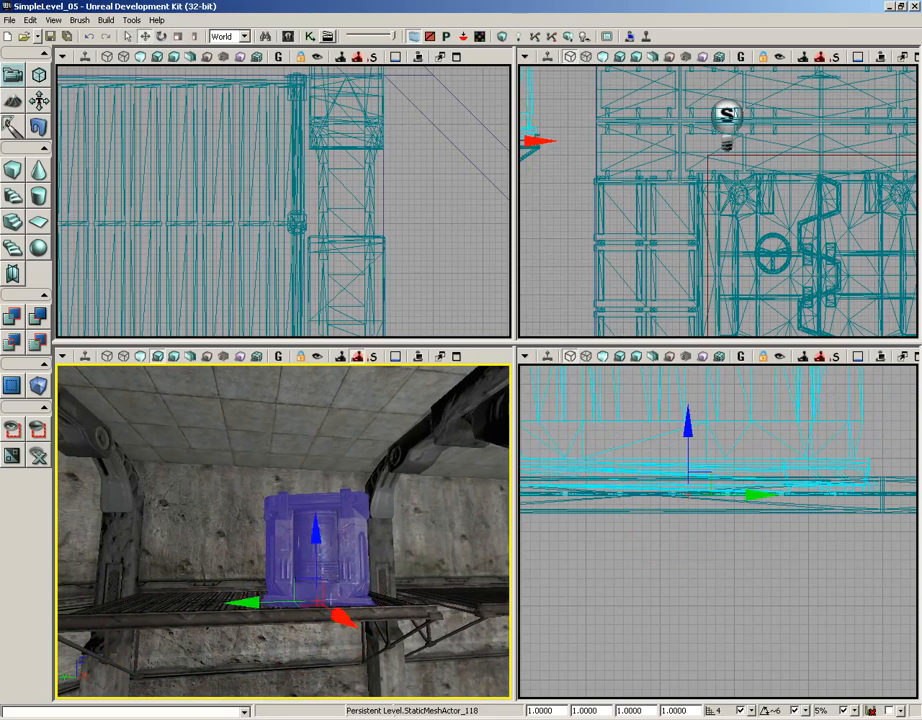
left_click_drag(265, 601, 113, 600, "alt")
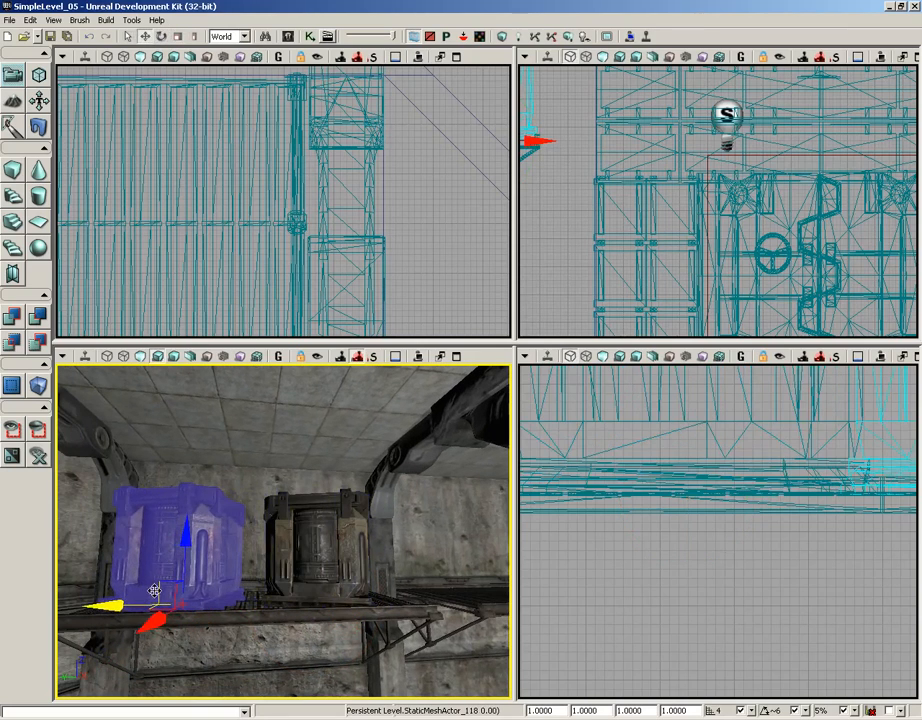
key("space")
left_click_drag(217, 617, 304, 617)
Step: Select both crates and duplicate them along the wall onto the shelf in the neighbouring bay
left_click(281, 543, "ctrl")
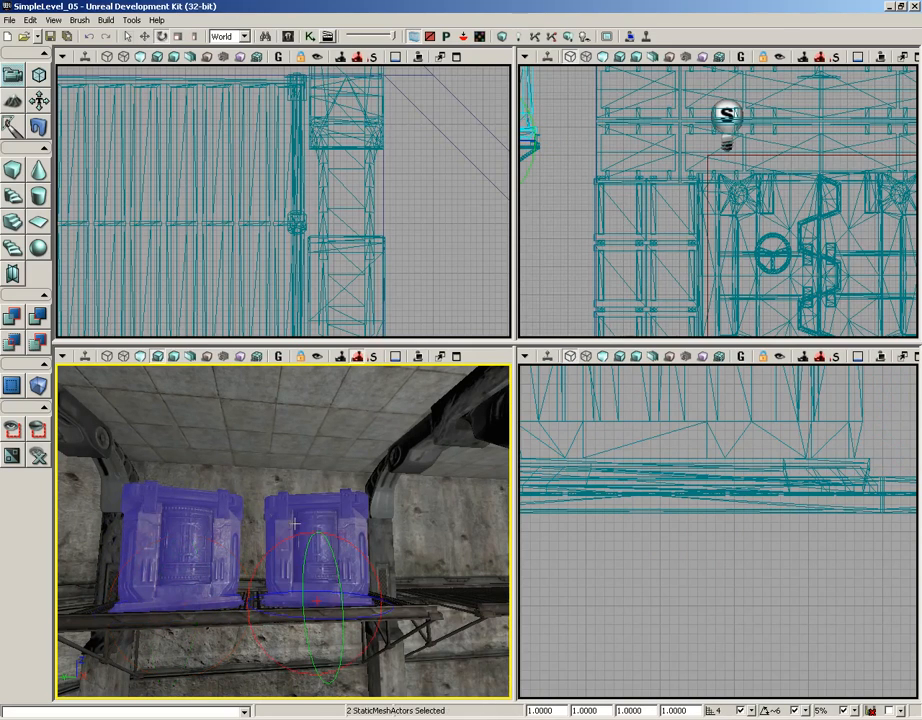
right_click_drag(258, 517, 206, 509)
middle_click_drag(207, 509, 350, 498)
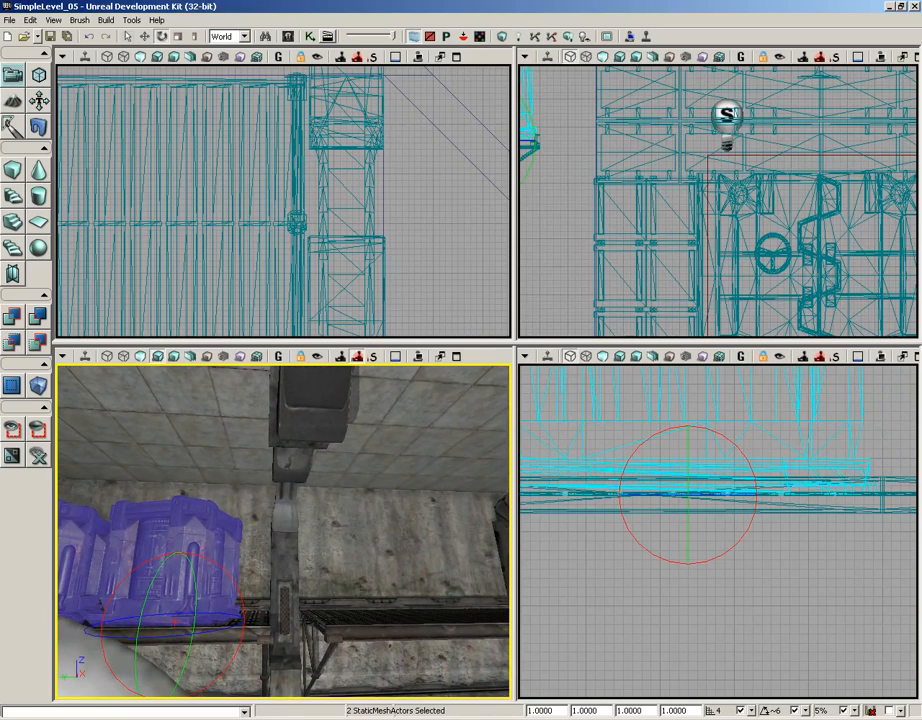
key("space")
key("space")
key("space")
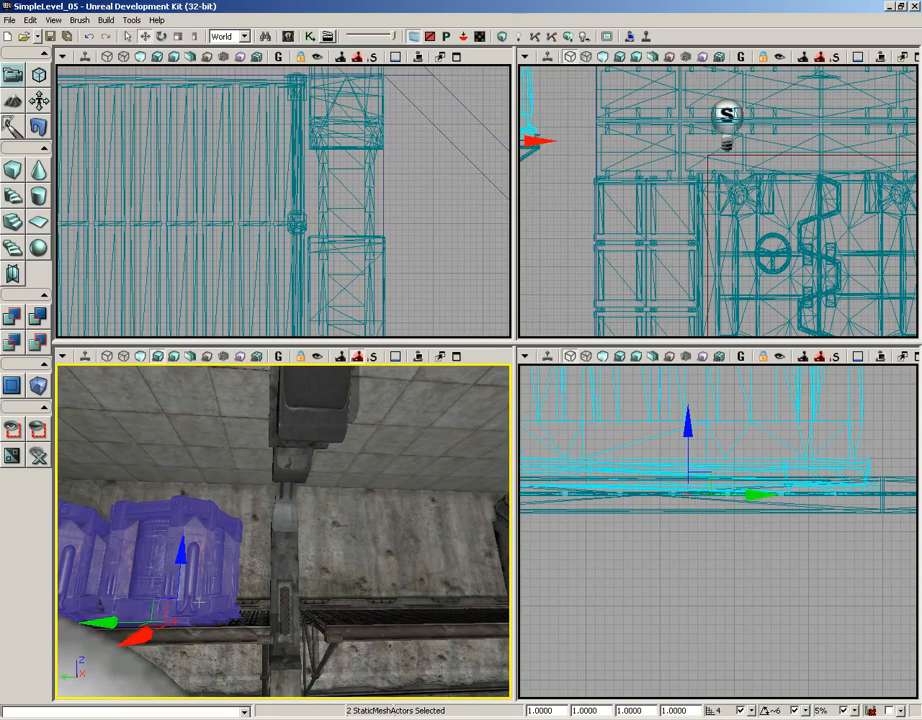
left_click_drag(105, 622, 300, 620)
Step: Rotate the copied crate nearest the column around its vertical axis and nudge its position on the shelf
left_click(379, 528)
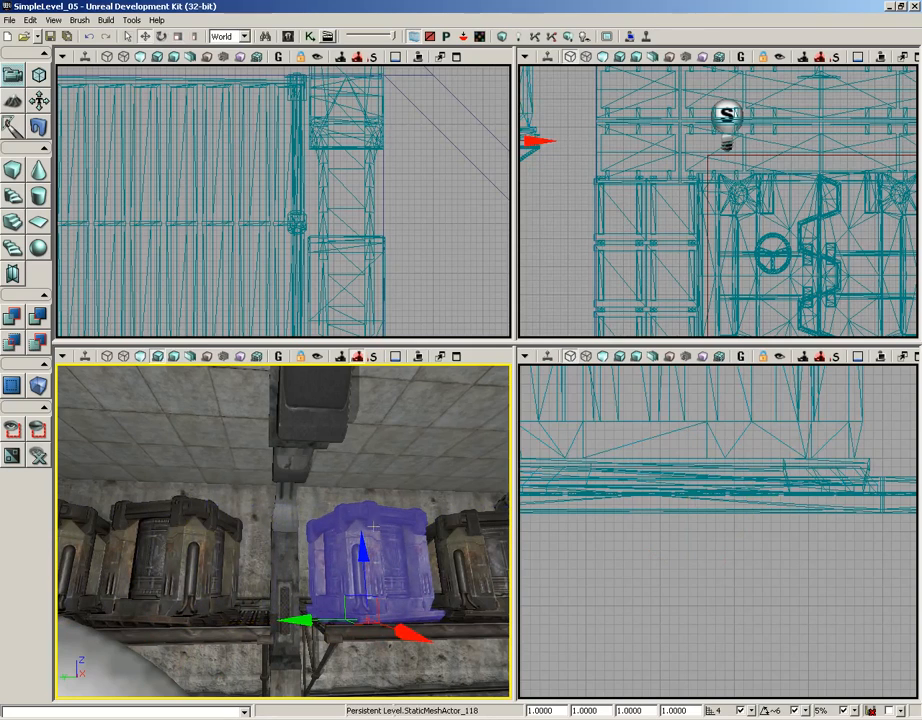
key("space")
left_click_drag(342, 631, 396, 630)
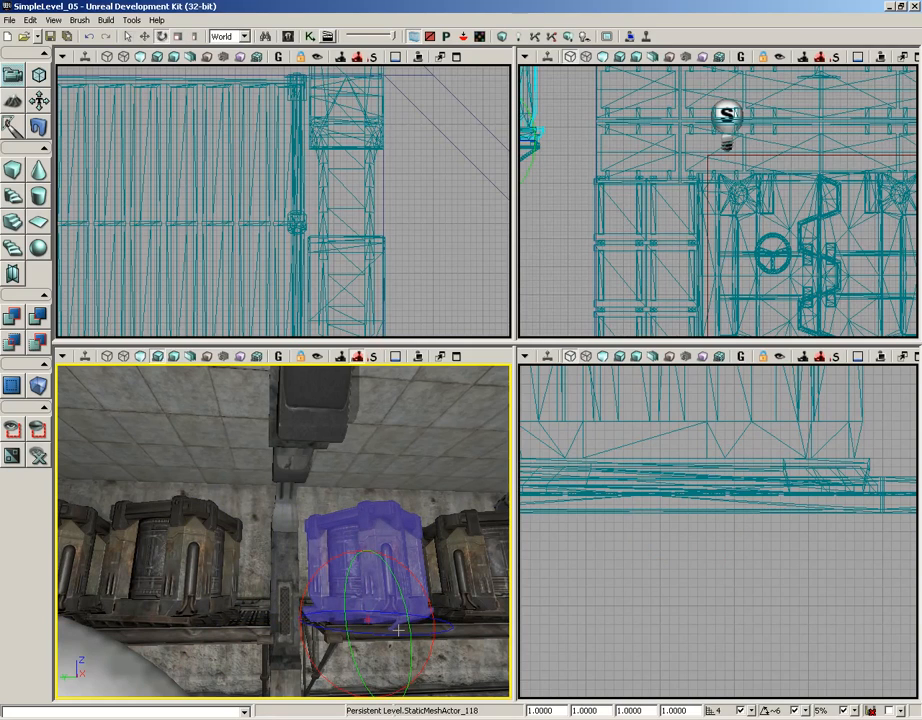
key("space")
key("space")
left_click_drag(403, 632, 394, 630)
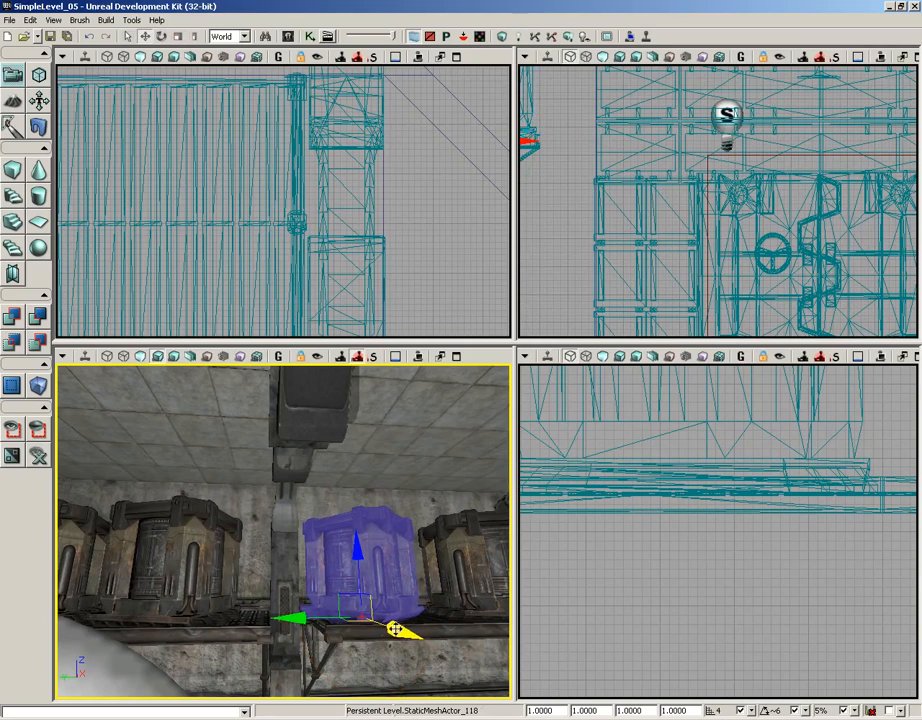
Step: Duplicate the end crate across the room and position the copy on the opposite wall's shelf
right_click_drag(368, 559, 293, 591)
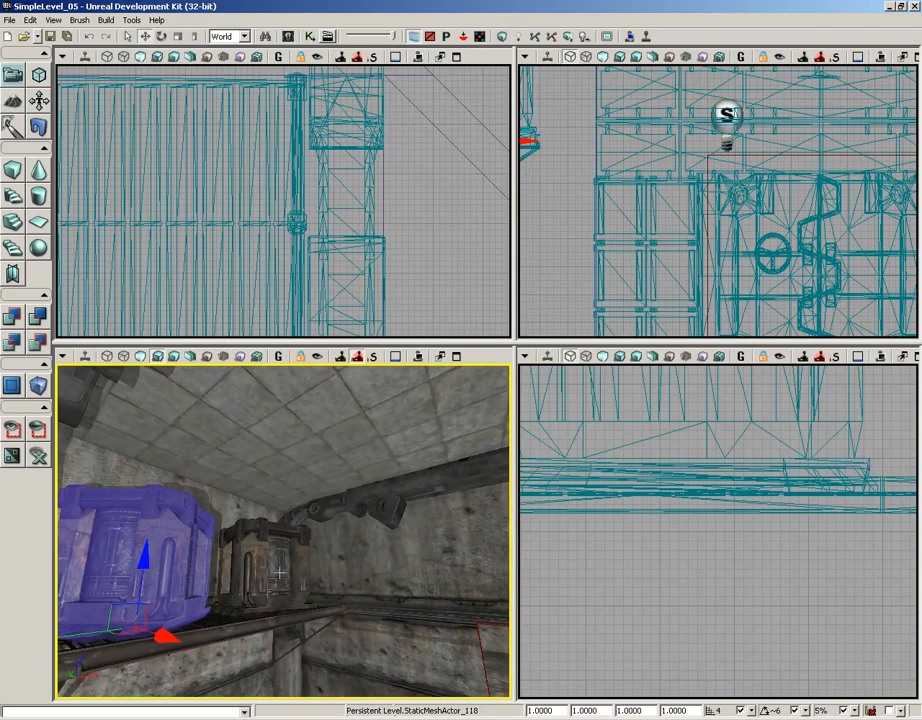
left_click(280, 572)
left_click_drag(319, 586, 424, 596)
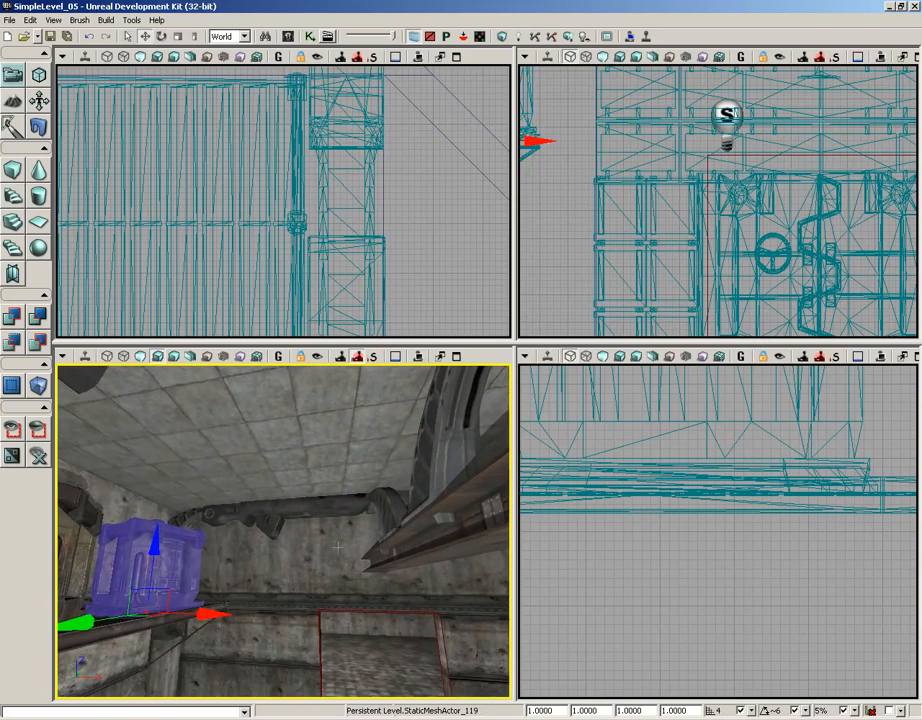
left_click_drag(205, 610, 515, 612)
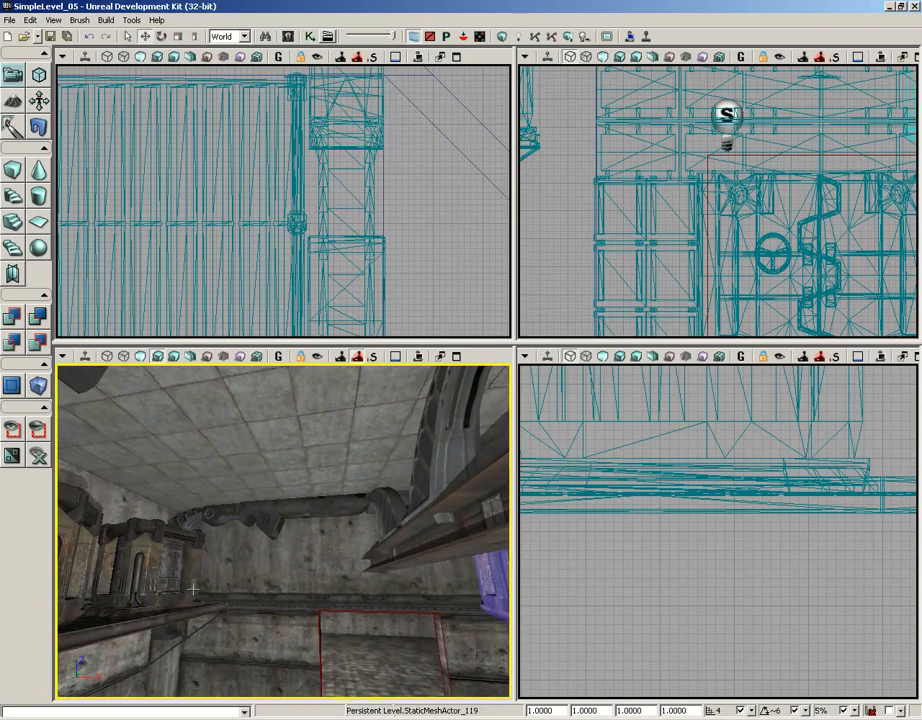
left_click_drag(222, 568, 270, 601)
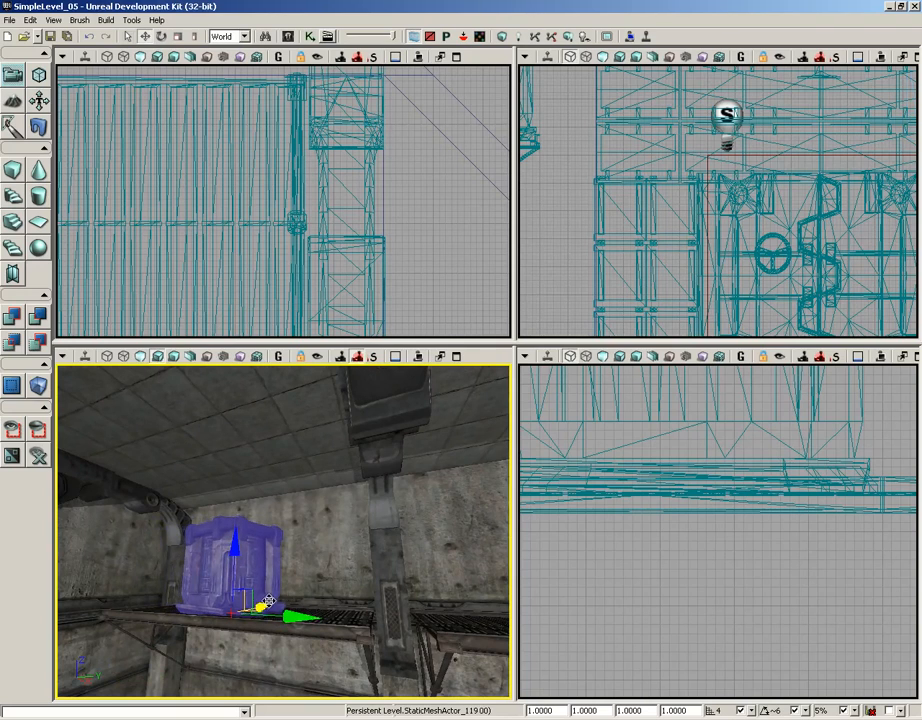
Step: Duplicate the opposite wall's crate along the wall onto the shelf in the next bay
right_click_drag(268, 603, 319, 639)
left_click_drag(241, 577, 435, 579, "alt")
right_click_drag(435, 579, 136, 519)
Step: Switch the transform axes to Local and tip the newly copied crate over onto its side
key("space")
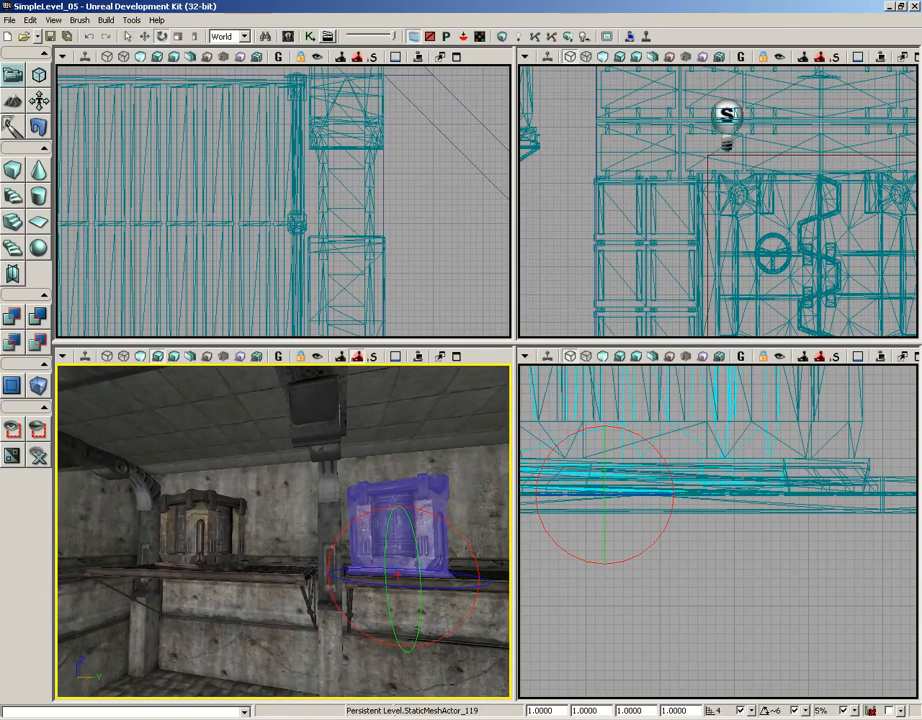
left_click_drag(285, 462, 313, 288)
left_click(243, 36)
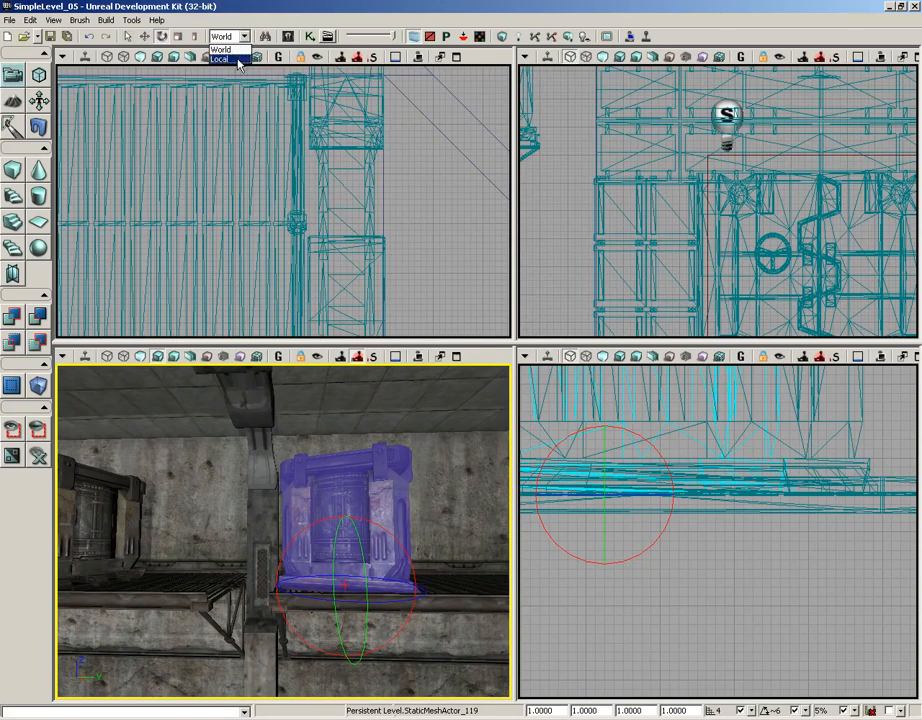
left_click(224, 54)
left_click_drag(368, 524, 327, 457)
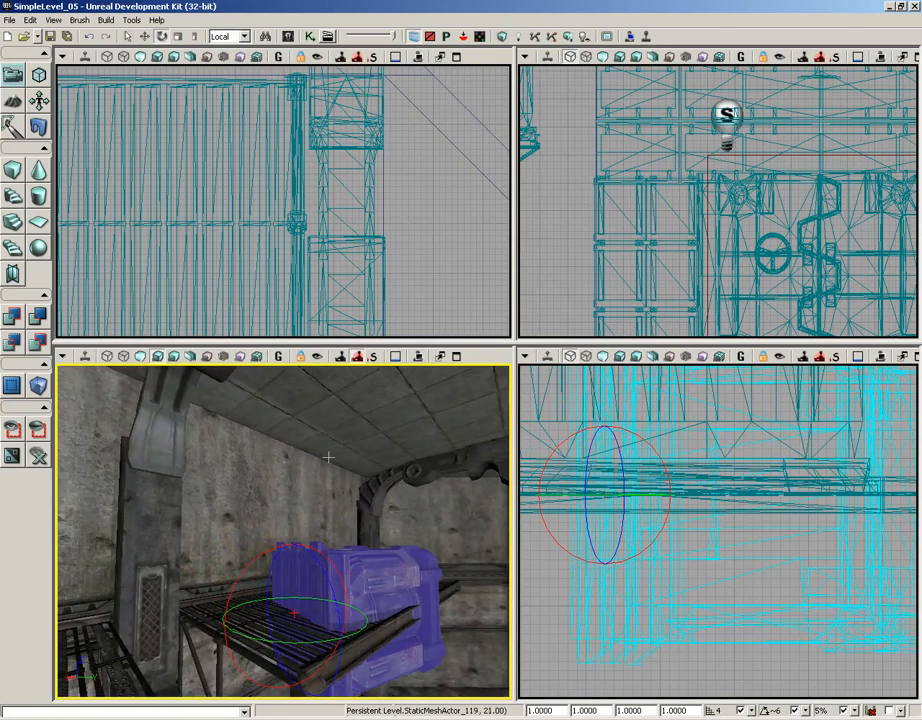
Step: Lift the tipped crate out of the platform and adjust its position so it rests on the shelf
key("space")
key("space")
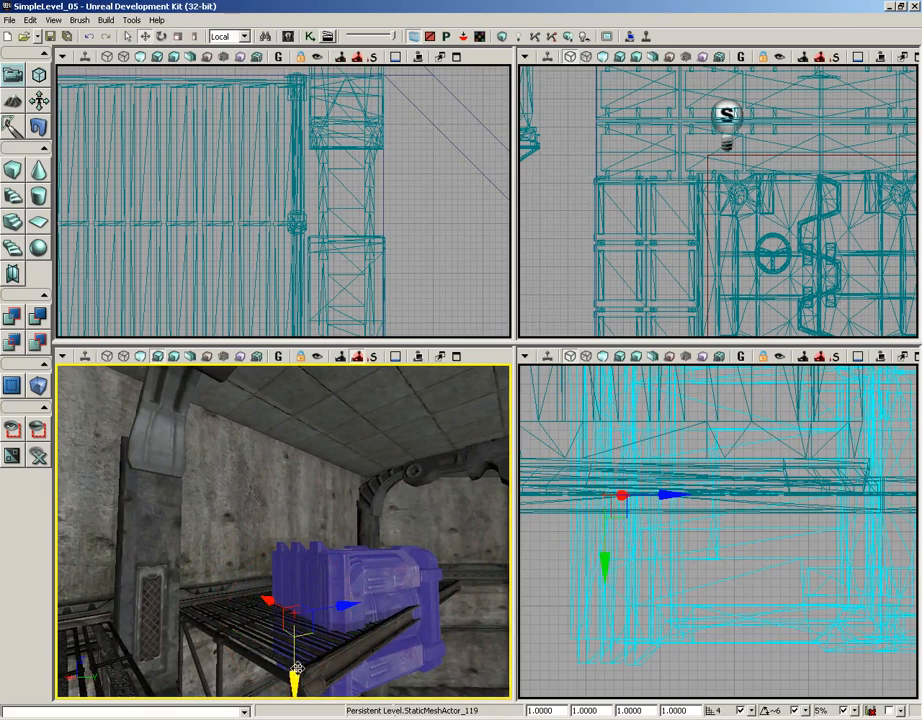
left_click_drag(297, 668, 345, 632)
key("space")
key("space")
key("space")
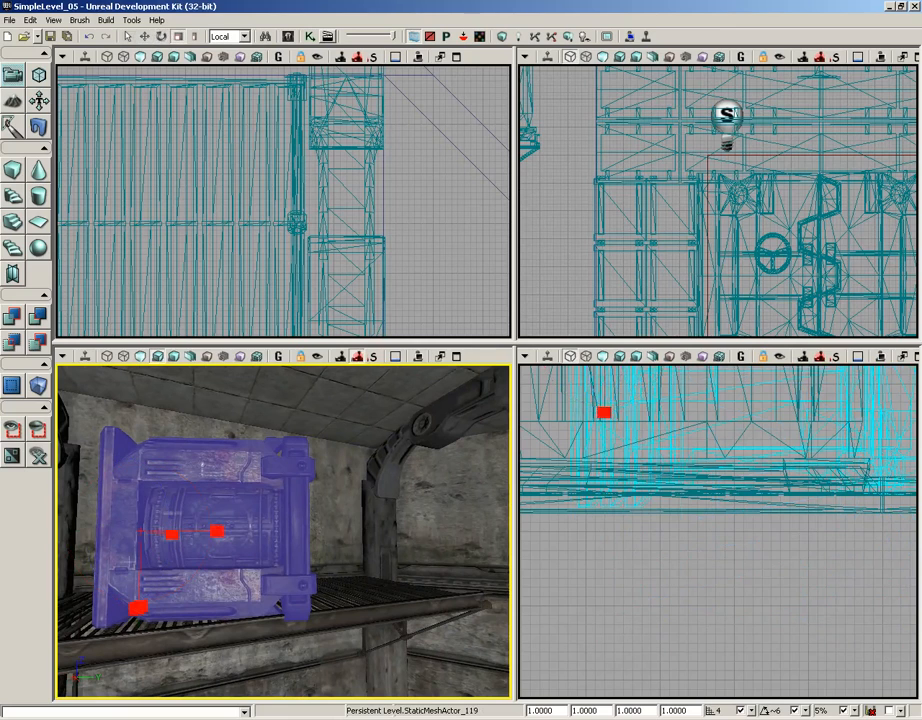
left_click_drag(185, 567, 120, 525)
left_click_drag(347, 528, 357, 531)
left_click_drag(364, 560, 109, 549)
left_click_drag(219, 576, 213, 470)
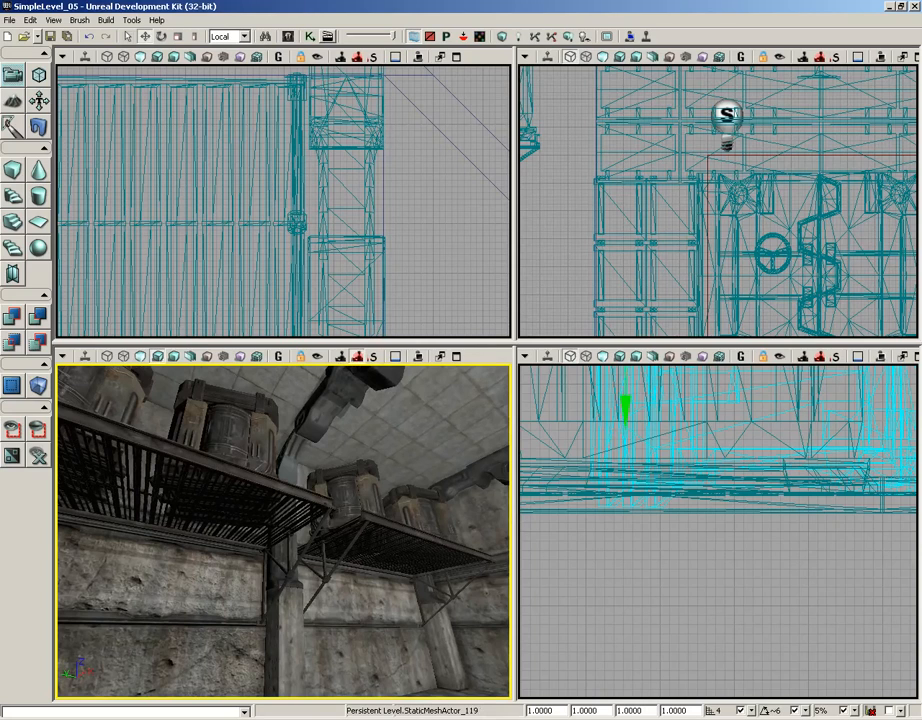
right_click_drag(310, 575, 510, 571)
left_click_drag(207, 604, 242, 542)
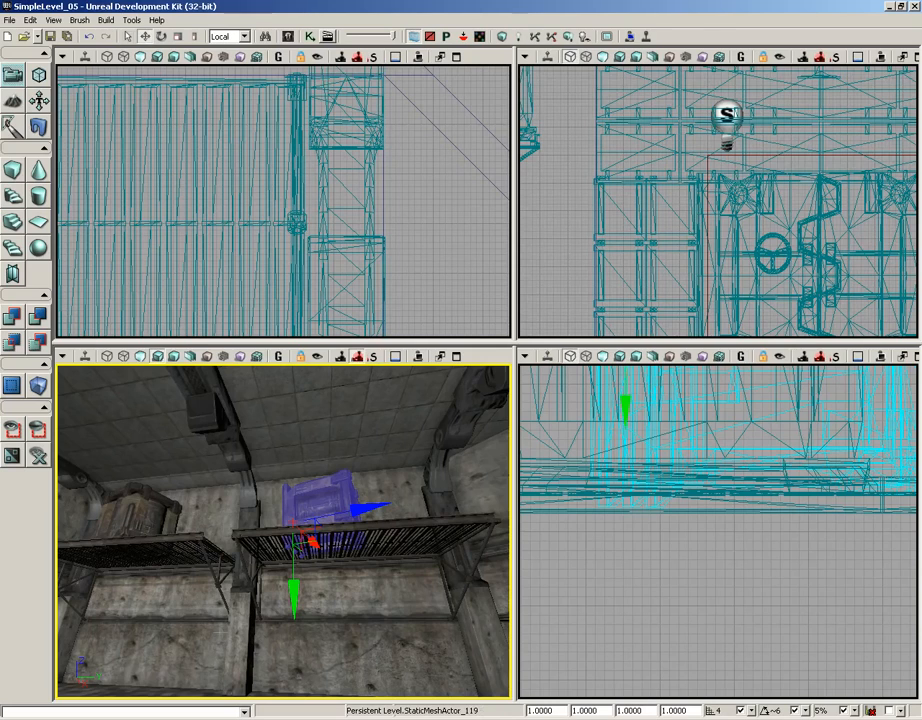
right_click_drag(220, 632, 119, 650)
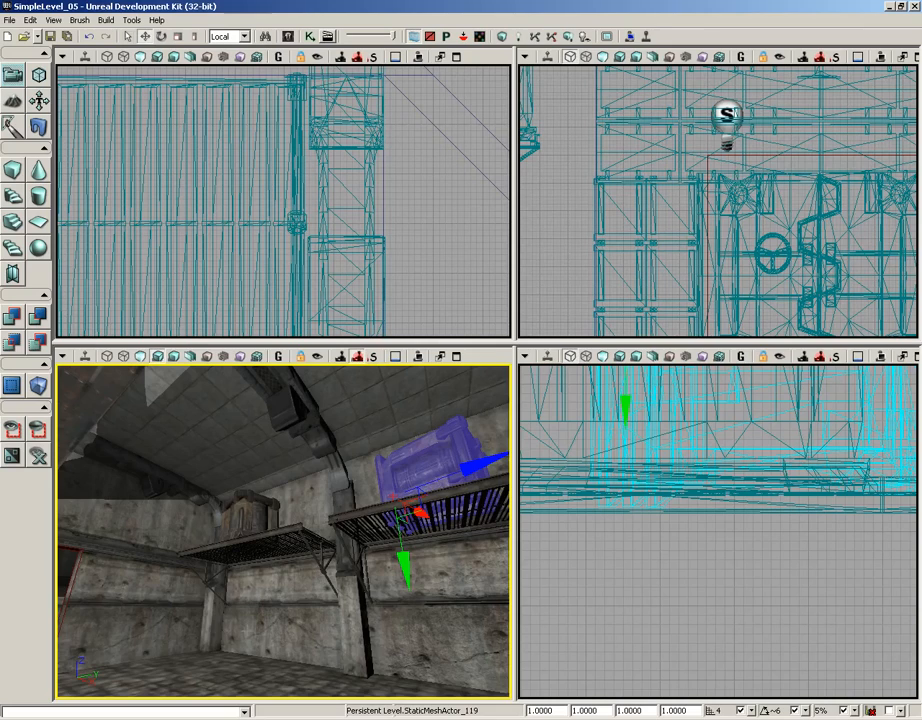
right_click_drag(219, 632, 56, 618)
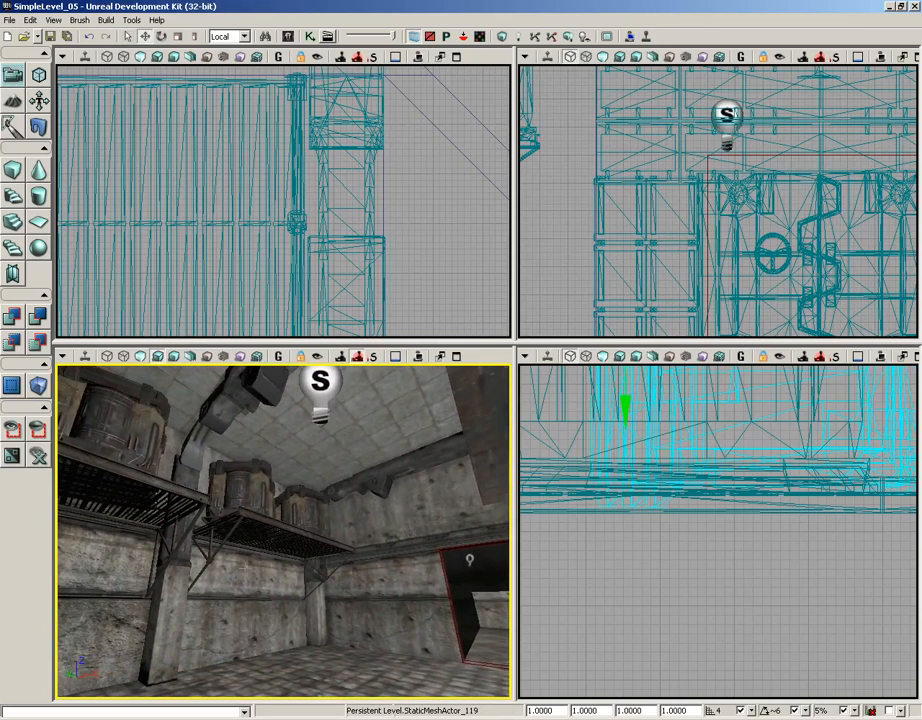